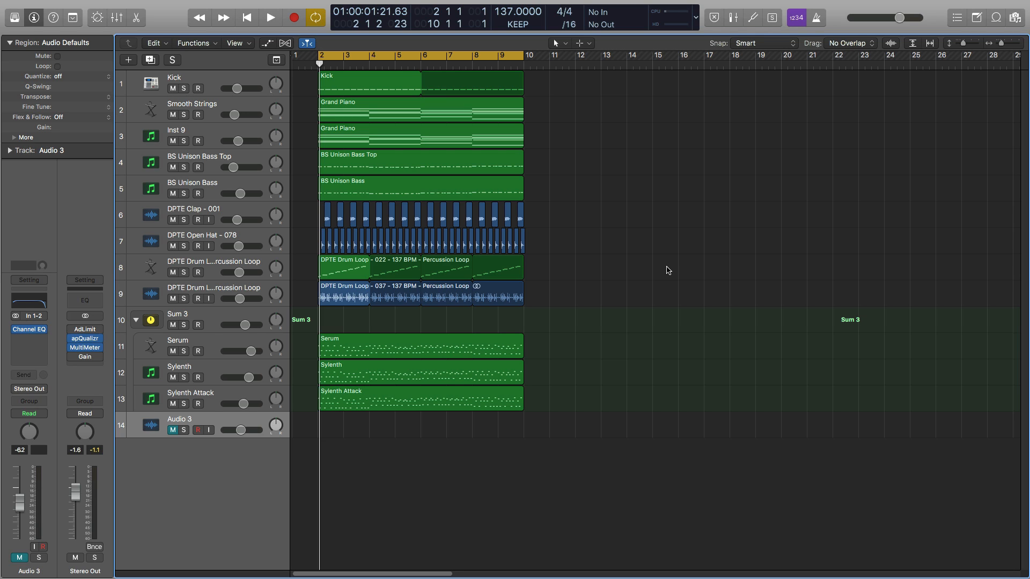
- Play back the full arrangement, and audition the Sum 3 stack on its own with a temporary solo
{"action": "key", "text": "space"}
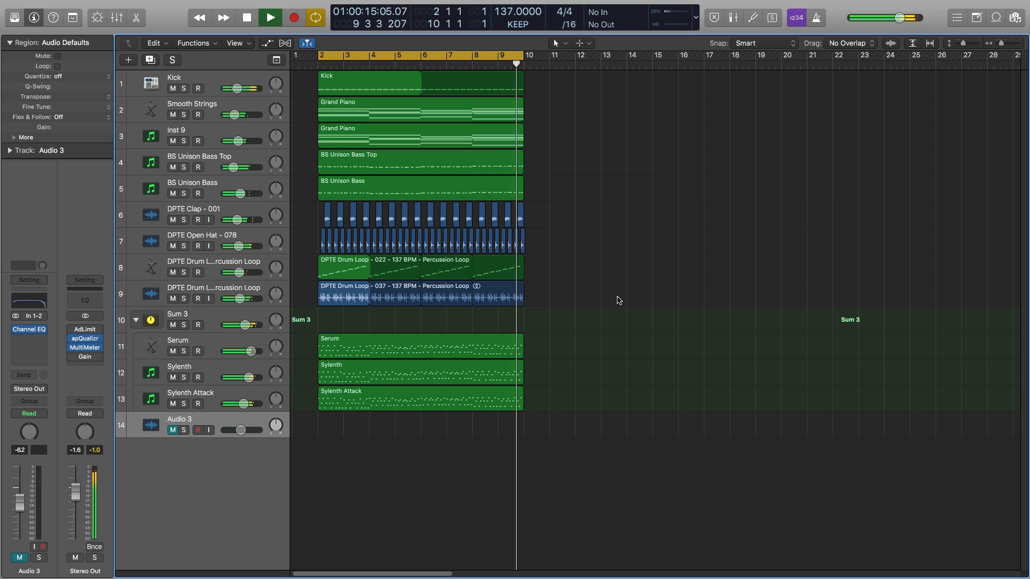
{"action": "key", "text": "space"}
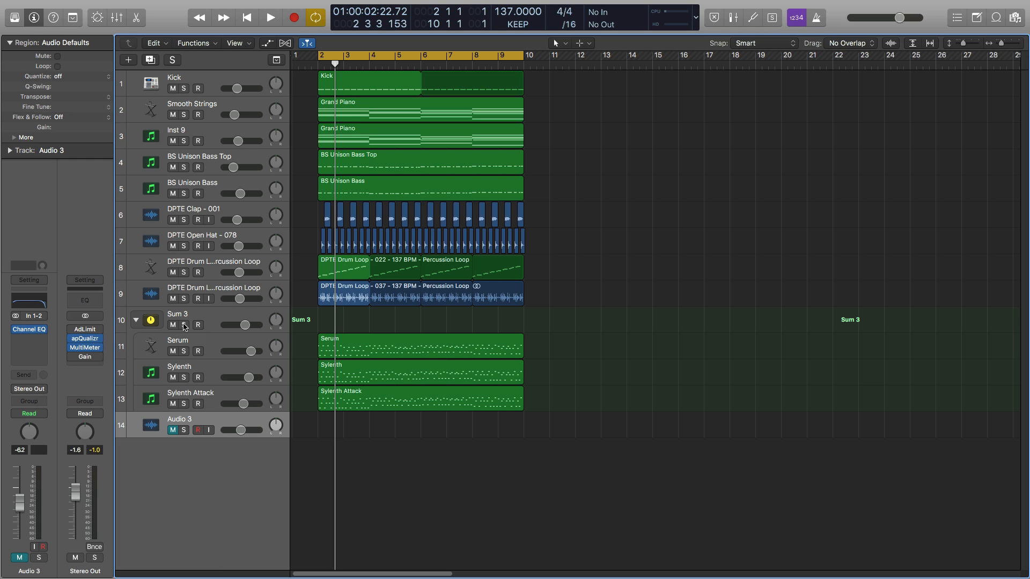
{"action": "left_click", "coordinate": [183, 325]}
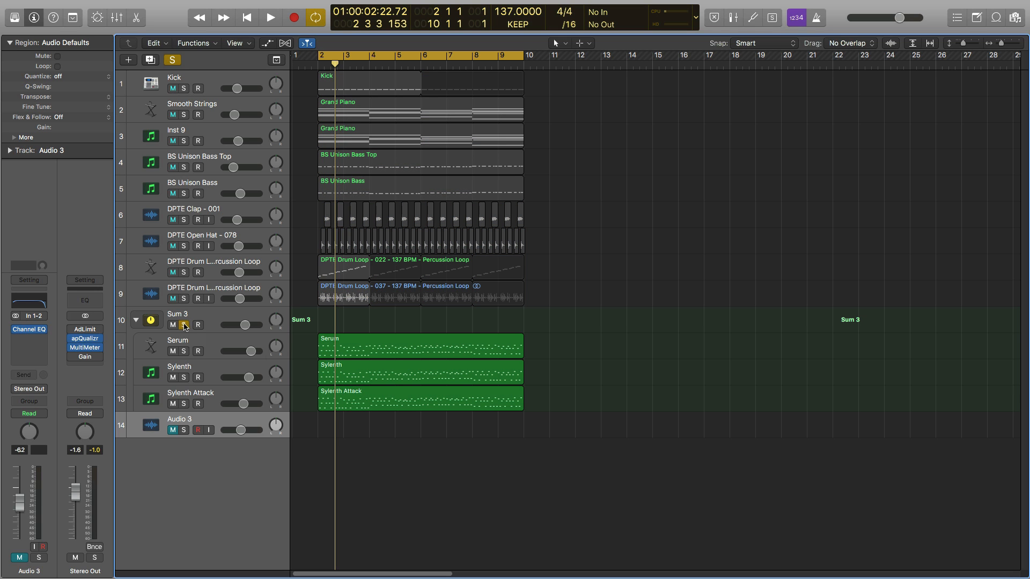
{"action": "key", "text": "space"}
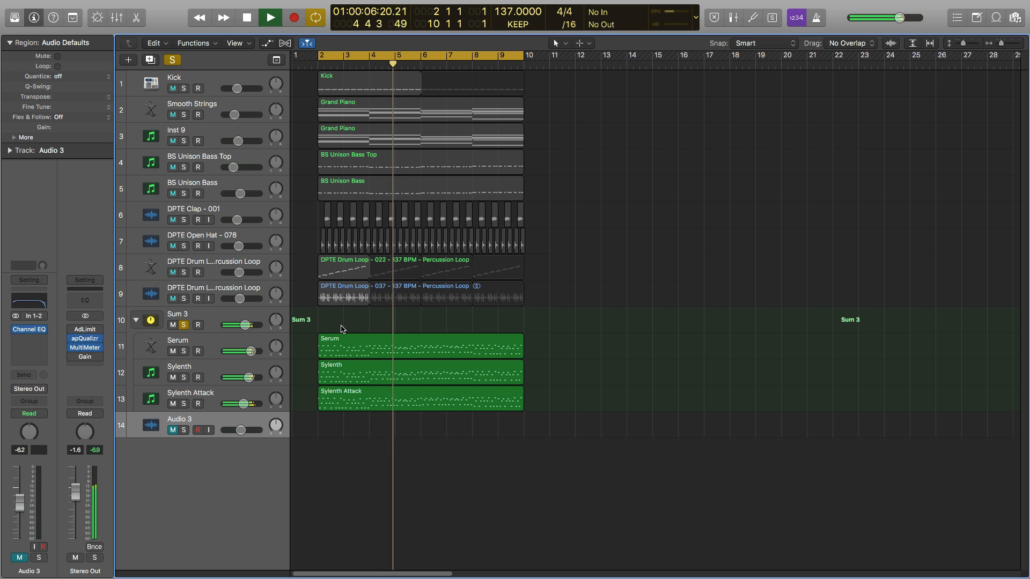
{"action": "key", "text": "space"}
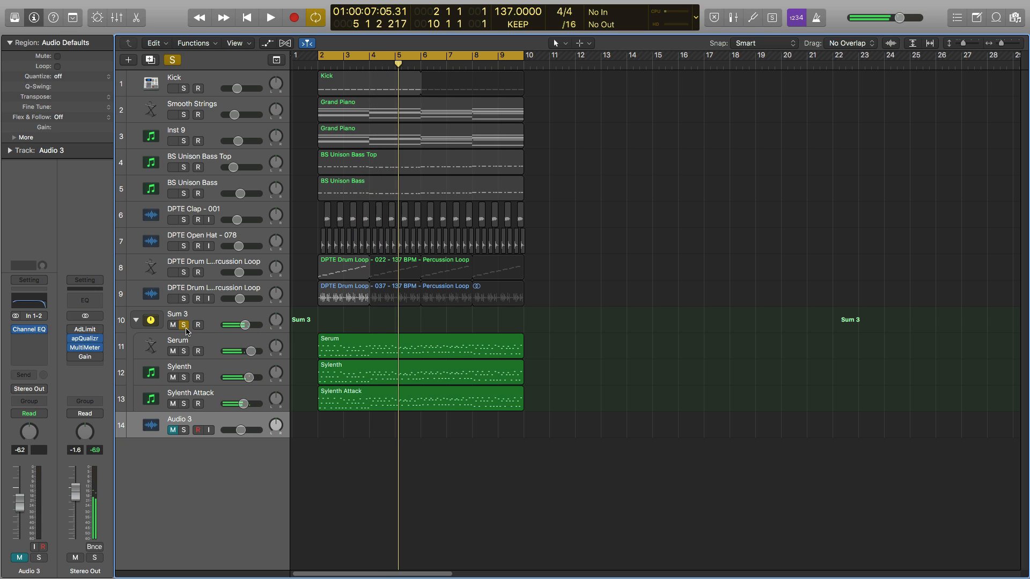
{"action": "left_click", "coordinate": [184, 325]}
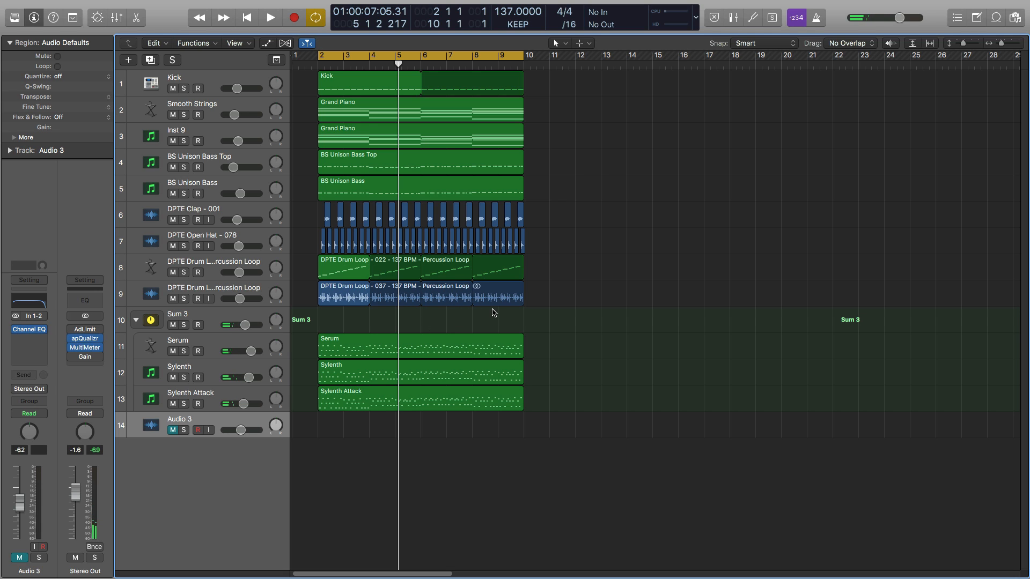
- Audition the Kick track in solo while viewing its Channel EQ curve, and clear the solo
{"action": "left_click", "coordinate": [184, 88]}
{"action": "left_click", "coordinate": [220, 85]}
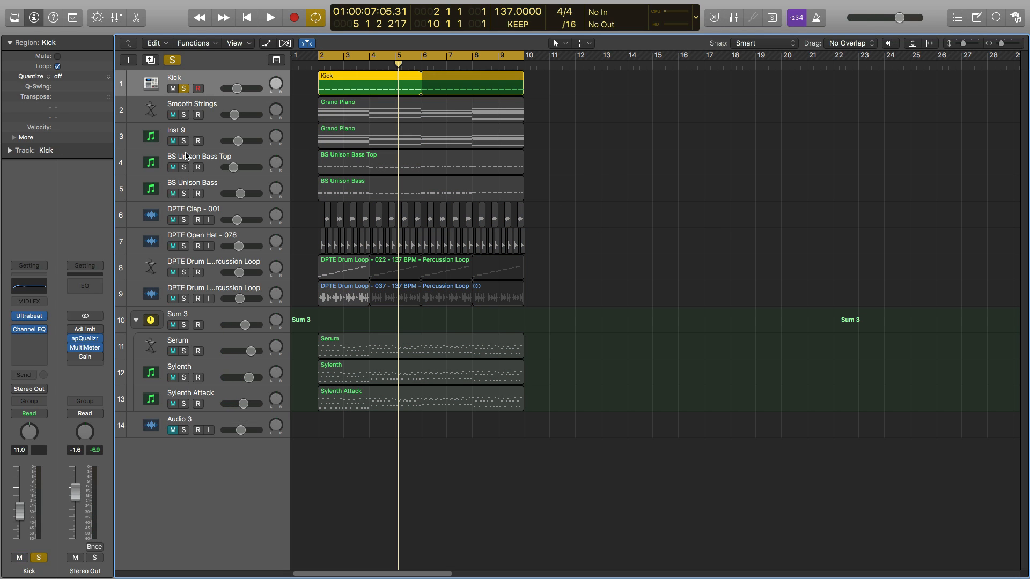
{"action": "key", "text": "space"}
{"action": "left_click", "coordinate": [30, 293]}
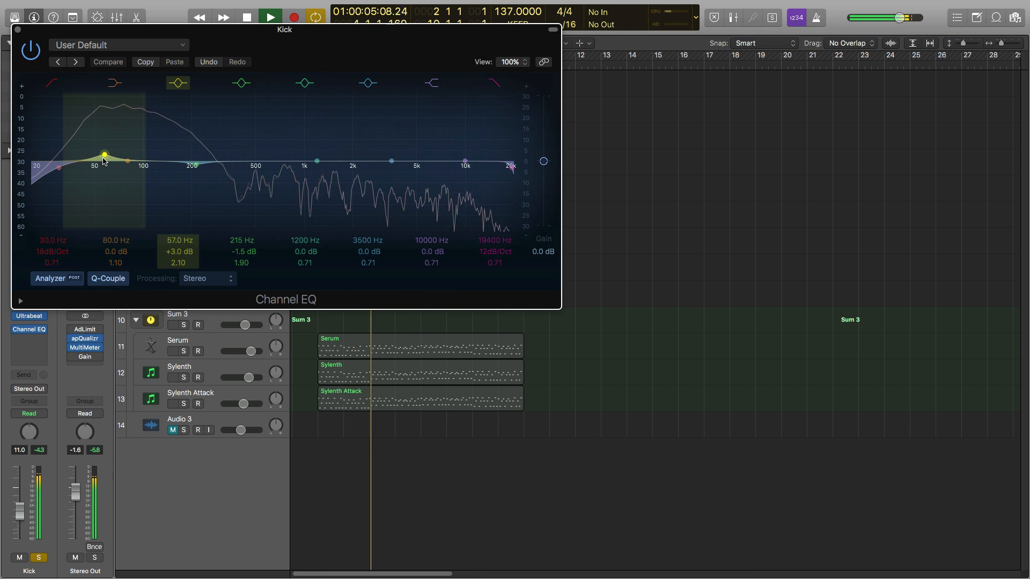
{"action": "left_click", "coordinate": [17, 30]}
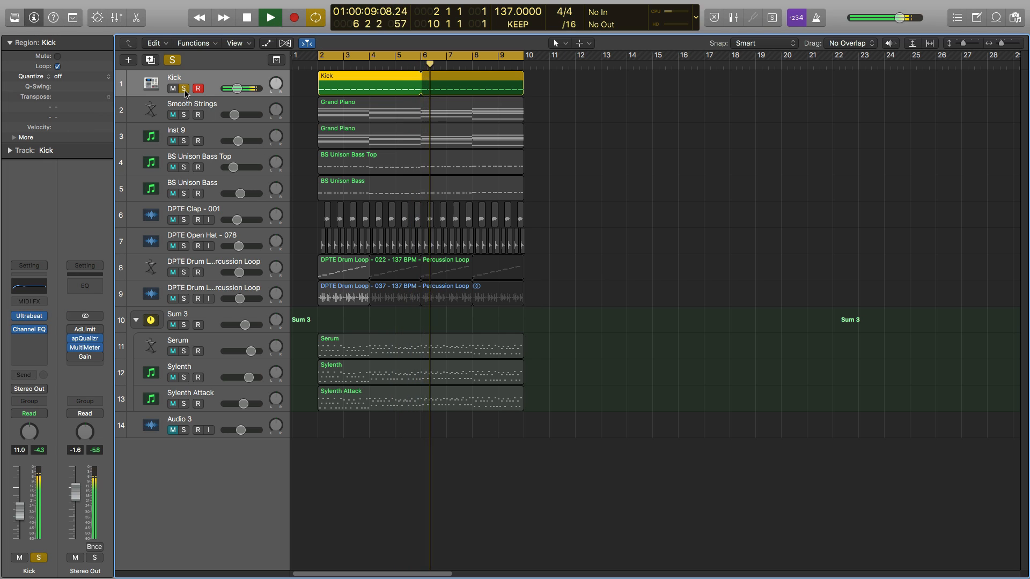
{"action": "left_click", "coordinate": [184, 89]}
{"action": "key", "text": "space"}
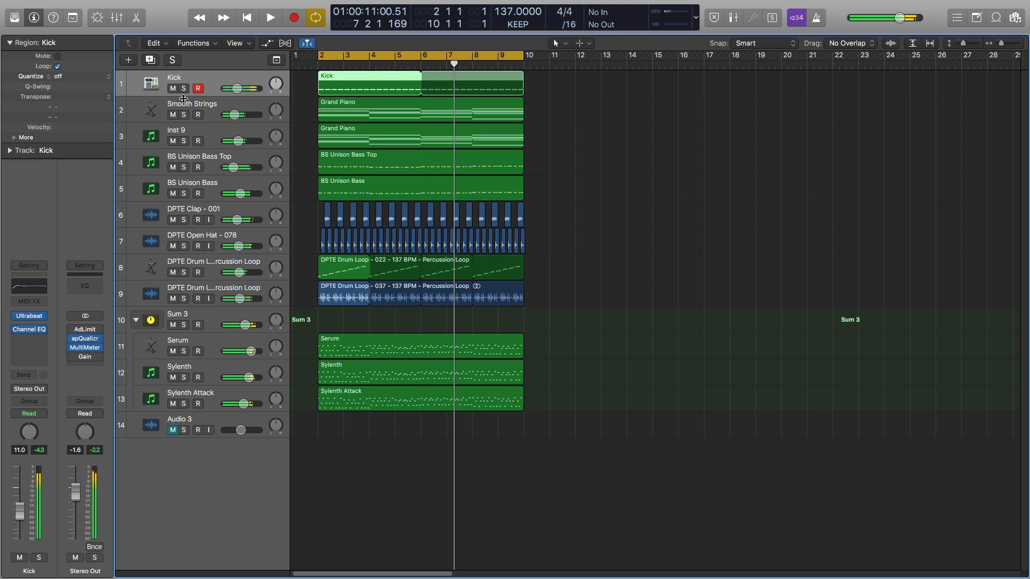
- Solo the Smooth Strings and Inst 9 tracks and play the two chord layers together
{"action": "left_click", "coordinate": [183, 115]}
{"action": "left_click", "coordinate": [184, 142]}
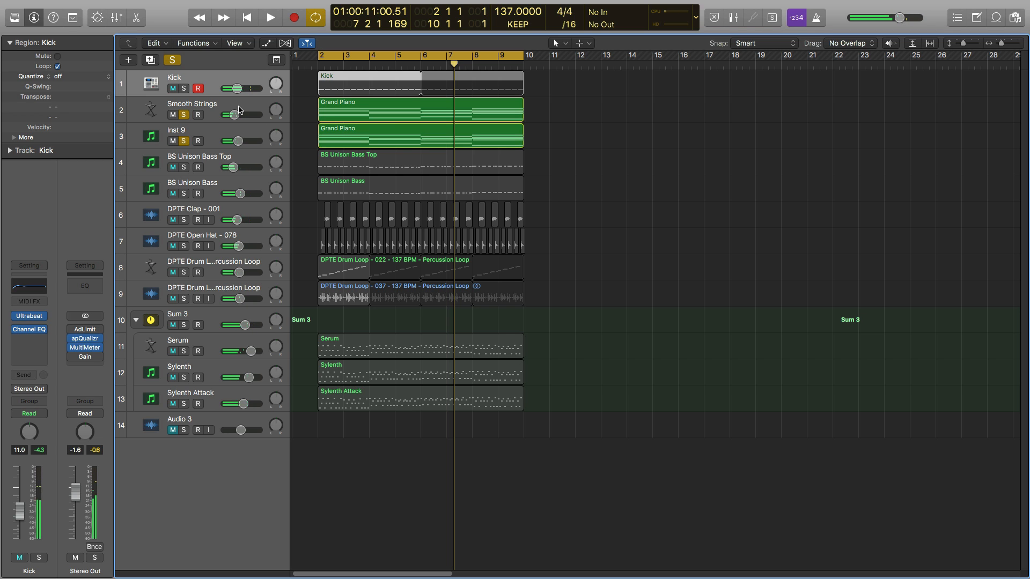
{"action": "key", "text": "space"}
{"action": "left_click", "coordinate": [250, 107]}
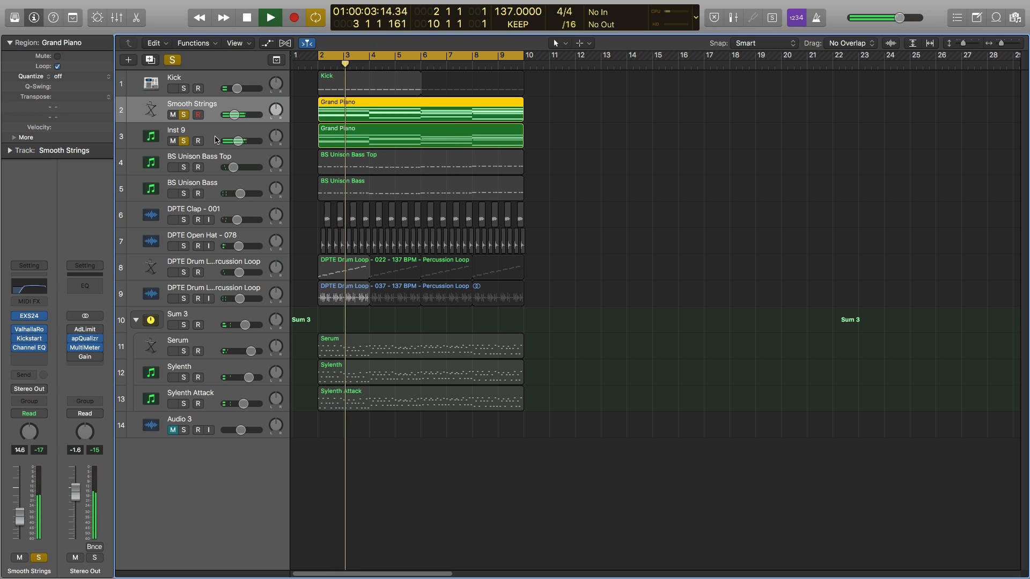
{"action": "key", "text": "space"}
- Audition the Smooth Strings track without Inst 9 and view its EXS24 instrument settings
{"action": "left_click", "coordinate": [184, 141]}
{"action": "key", "text": "space"}
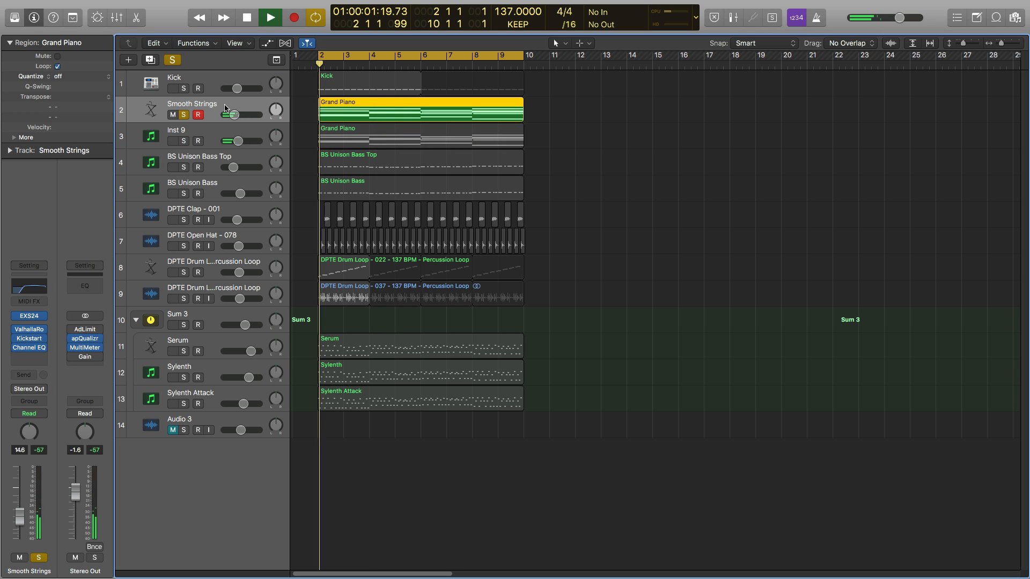
{"action": "key", "text": "space"}
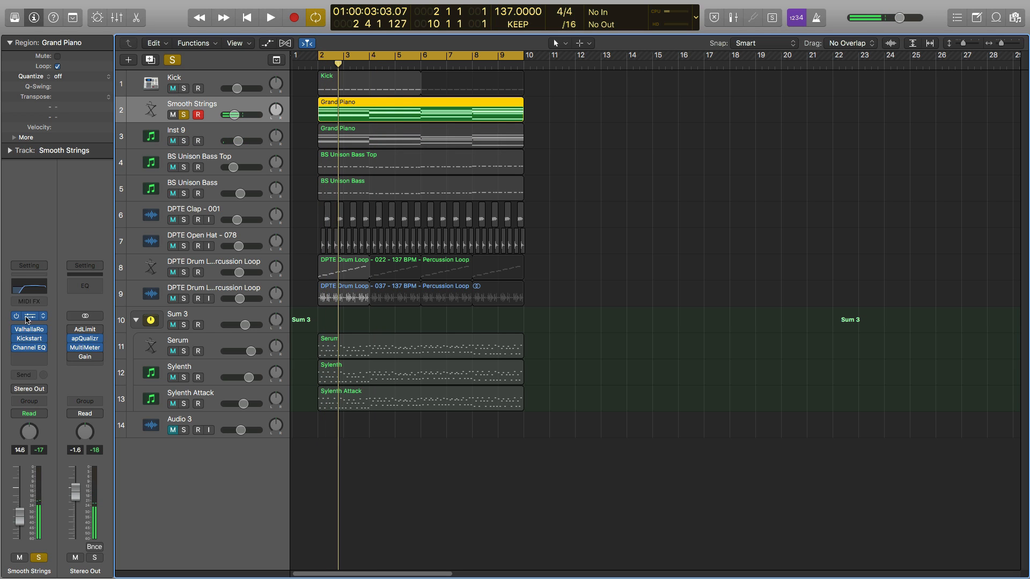
{"action": "left_click", "coordinate": [30, 317]}
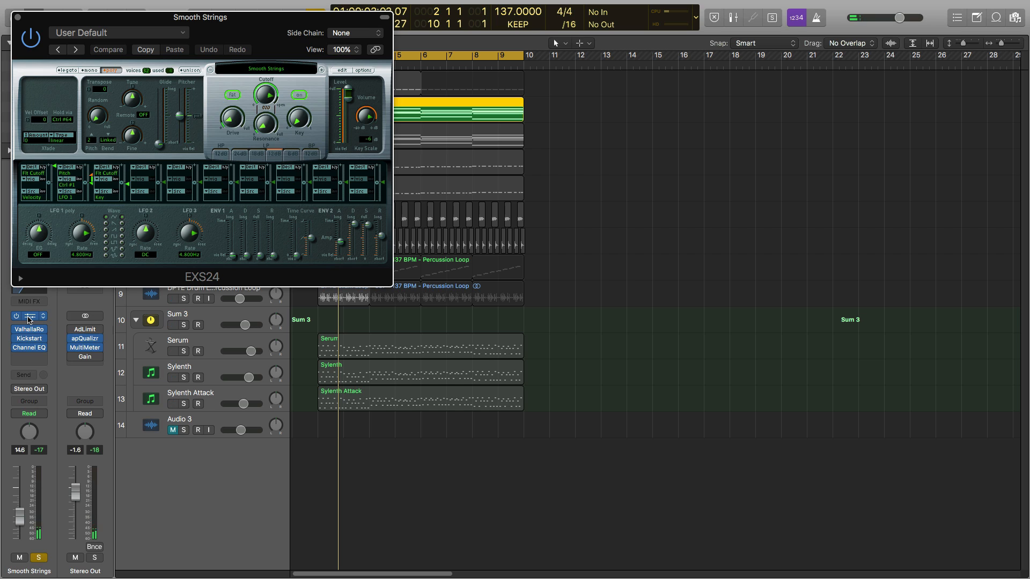
{"action": "left_click", "coordinate": [17, 17]}
- Switch the solo to Inst 9, view its Nexus 2 preset and play the track
{"action": "left_click", "coordinate": [182, 135]}
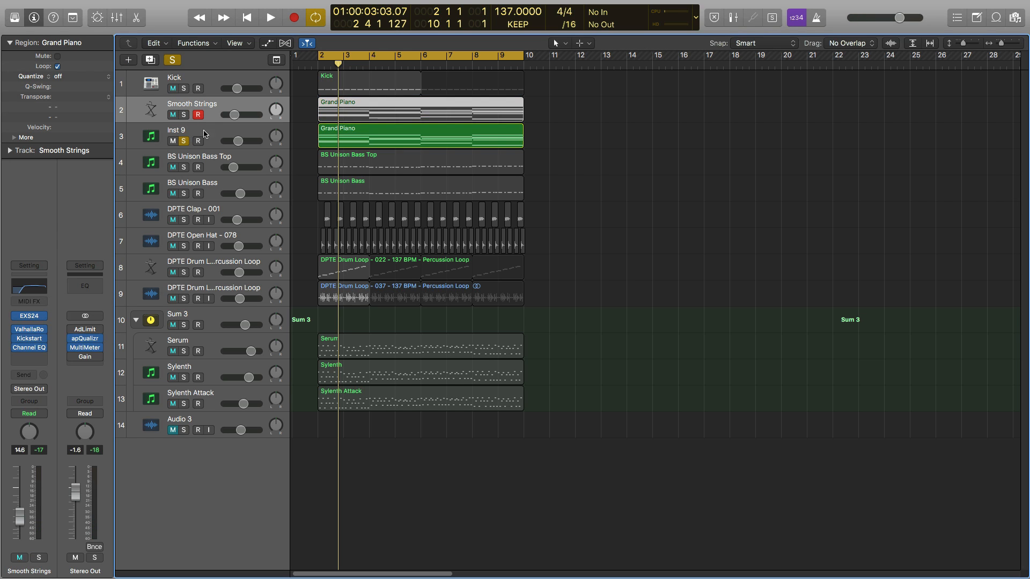
{"action": "left_click", "coordinate": [33, 318]}
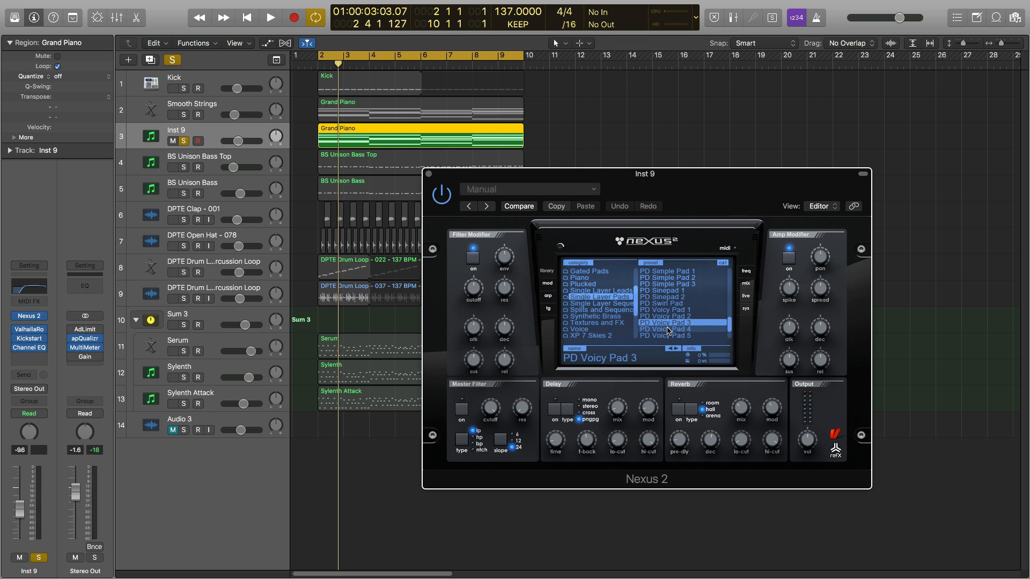
{"action": "left_click", "coordinate": [428, 174]}
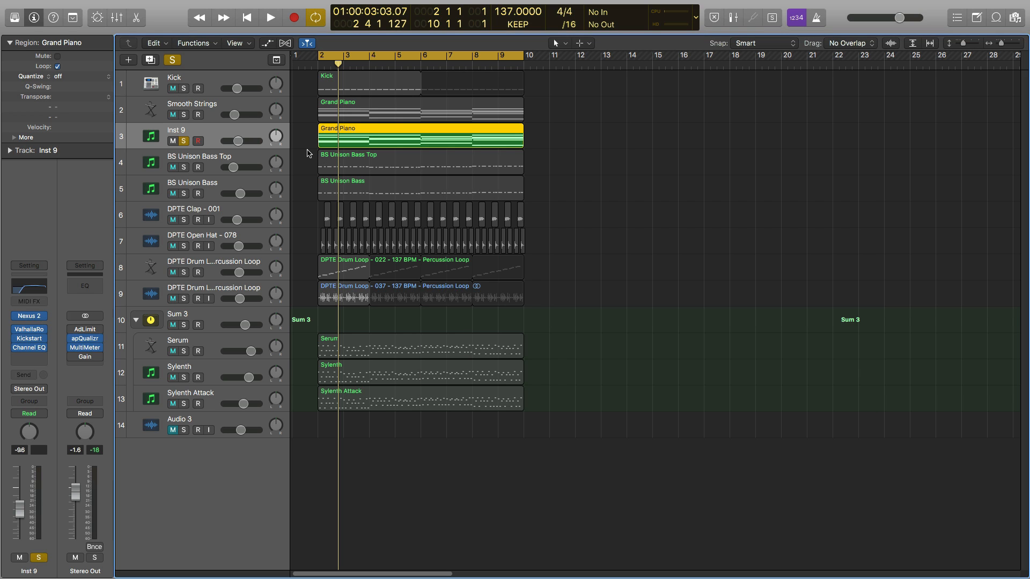
{"action": "key", "text": "space"}
- Clear the solos on both chord tracks and view the ValhallaRoom reverb settings on Inst 9
{"action": "left_click", "coordinate": [184, 115]}
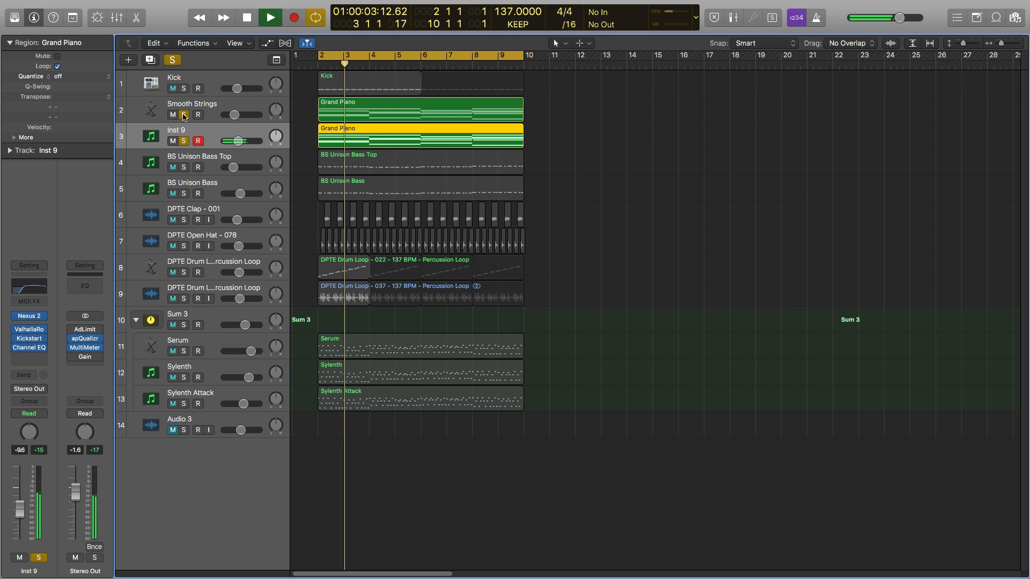
{"action": "left_click", "coordinate": [184, 115]}
{"action": "left_click", "coordinate": [183, 141]}
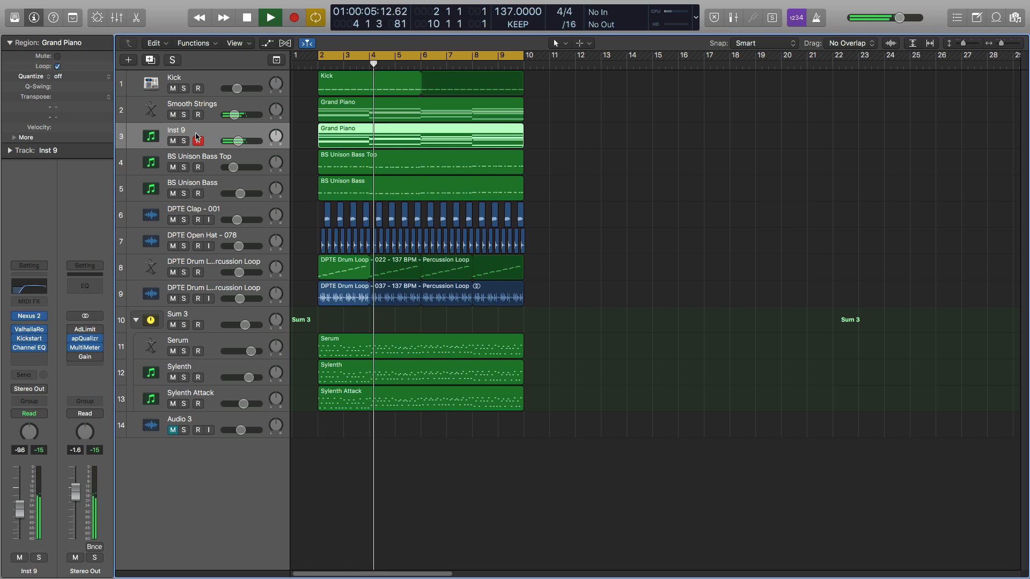
{"action": "key", "text": "space"}
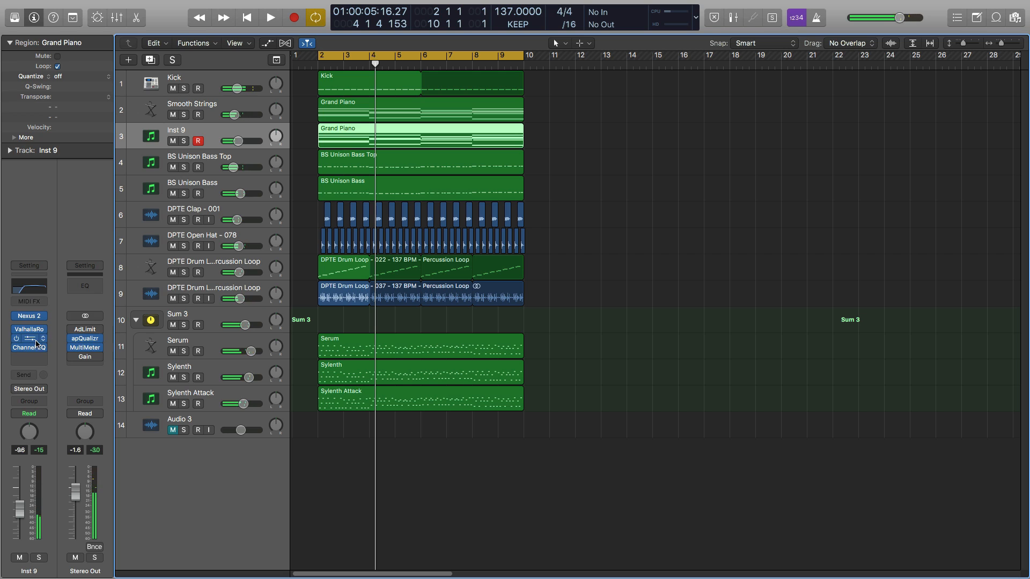
{"action": "left_click", "coordinate": [30, 329]}
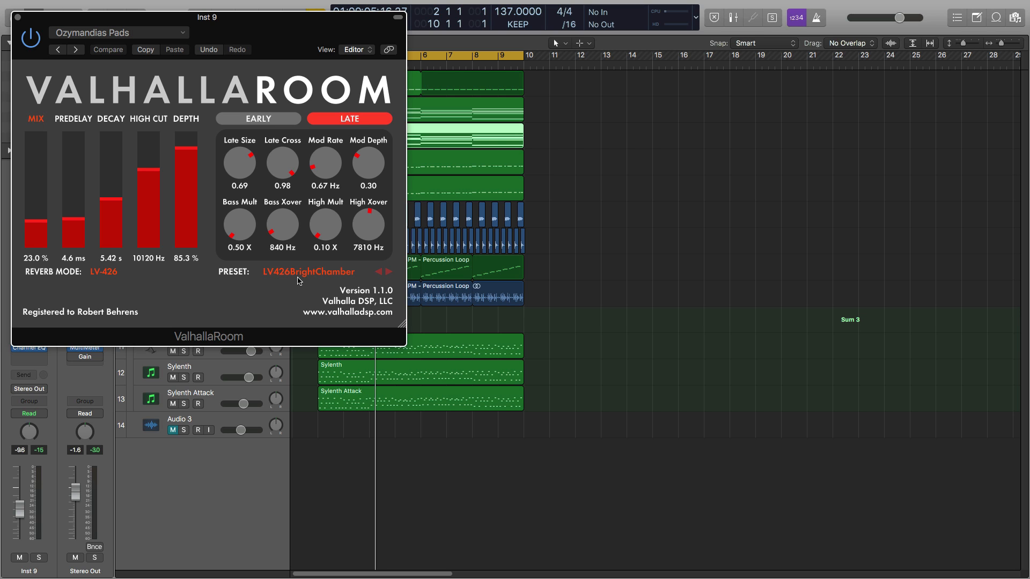
{"action": "left_click", "coordinate": [18, 17]}
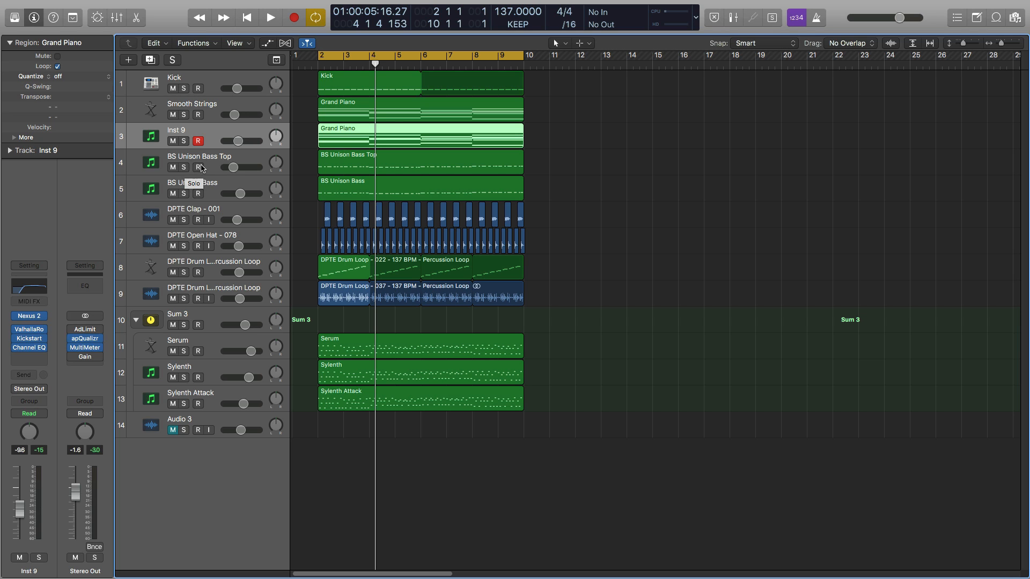
- Solo BS Unison Bass Top and play it alone, and play it together with BS Unison Bass
{"action": "left_click", "coordinate": [184, 167]}
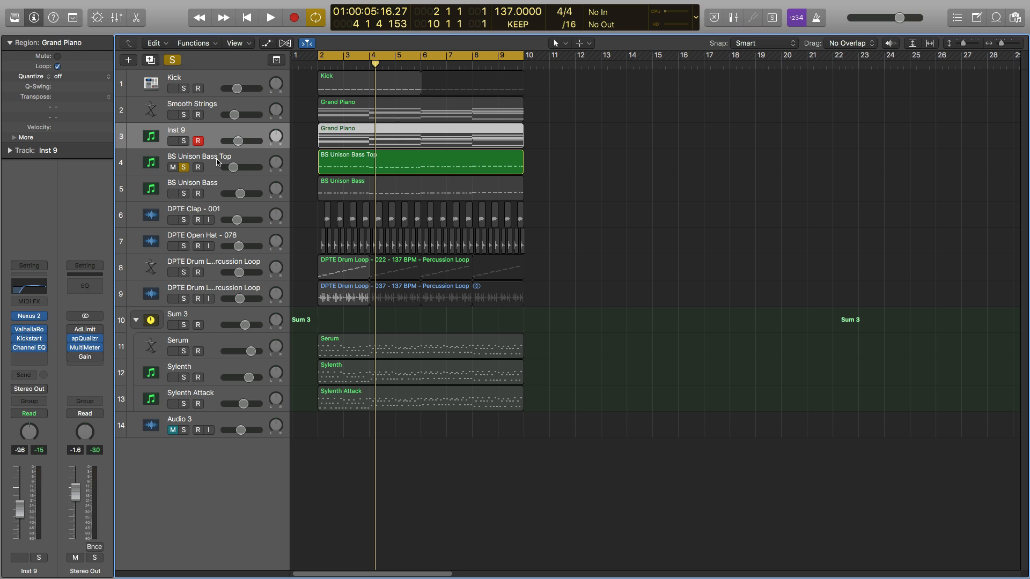
{"action": "key", "text": "space"}
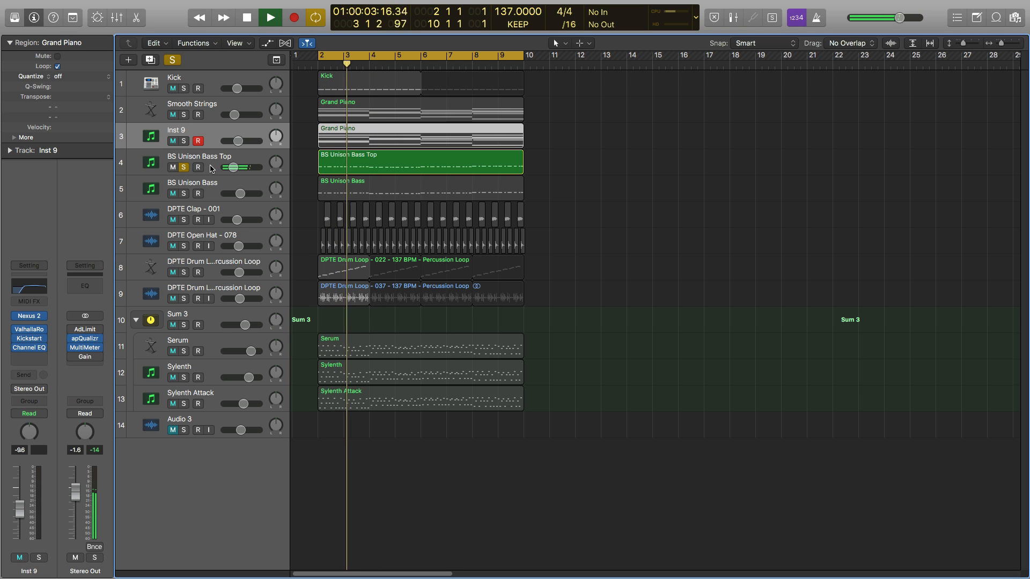
{"action": "key", "text": "space"}
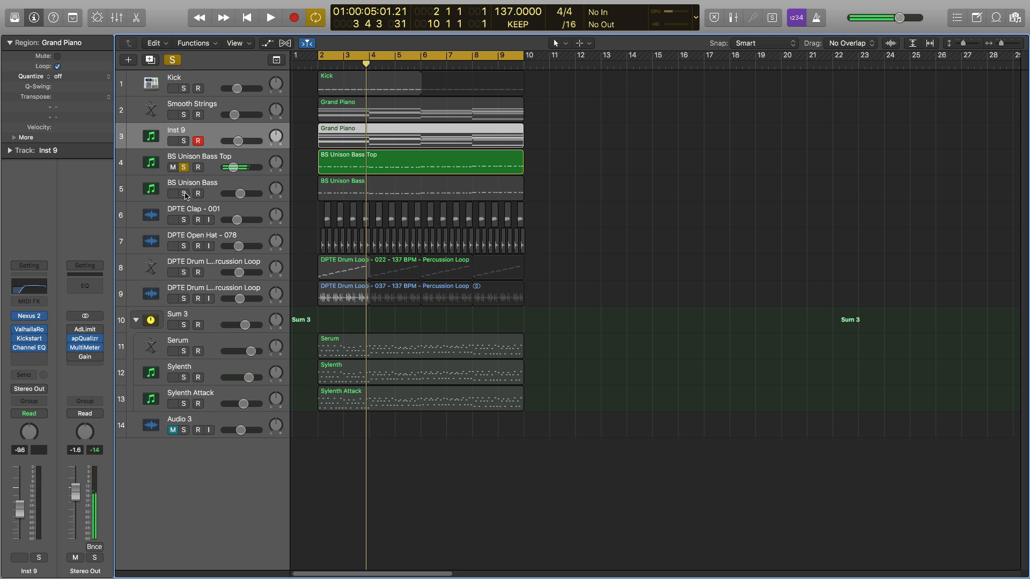
{"action": "left_click", "coordinate": [183, 194]}
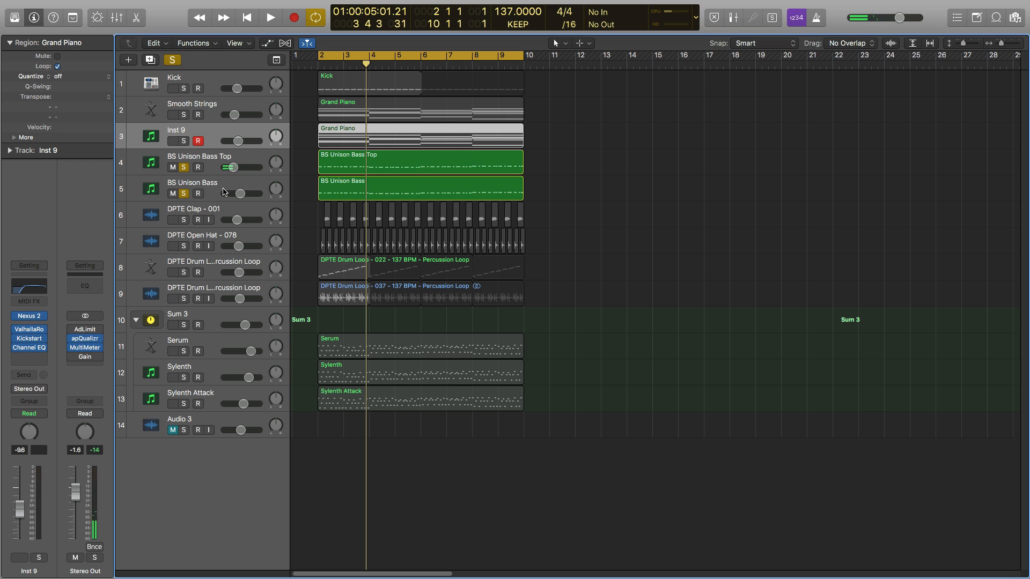
{"action": "key", "text": "space"}
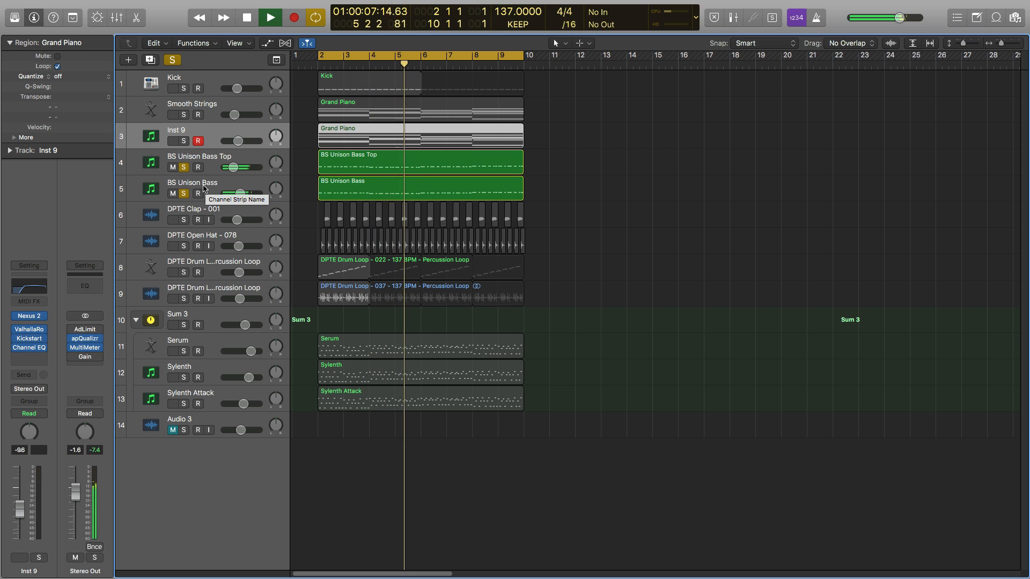
{"action": "key", "text": "space"}
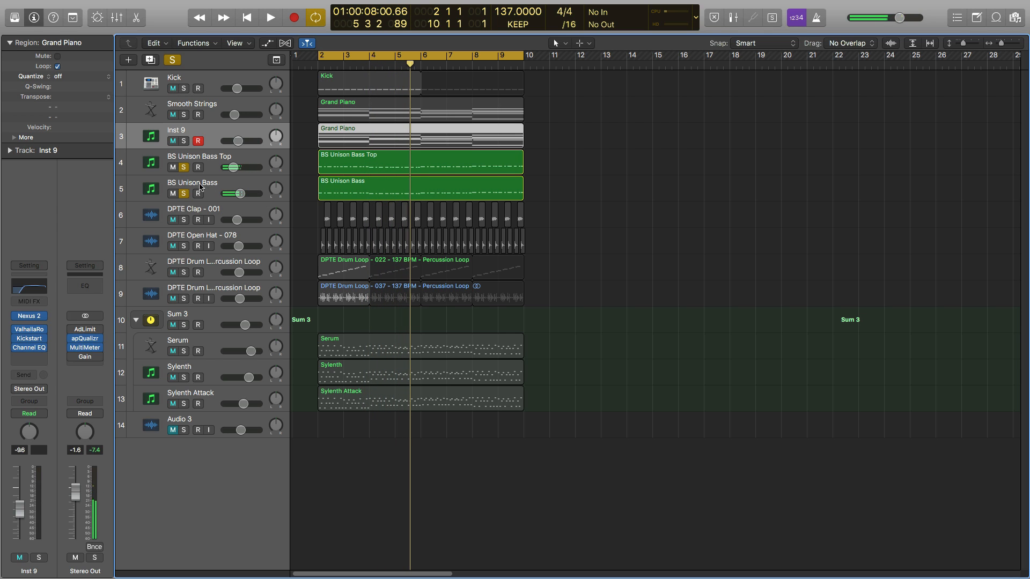
- Compare the BS Unison Bass Top sound with its Direction Mixer bypassed and enabled during playback
{"action": "left_click", "coordinate": [210, 161]}
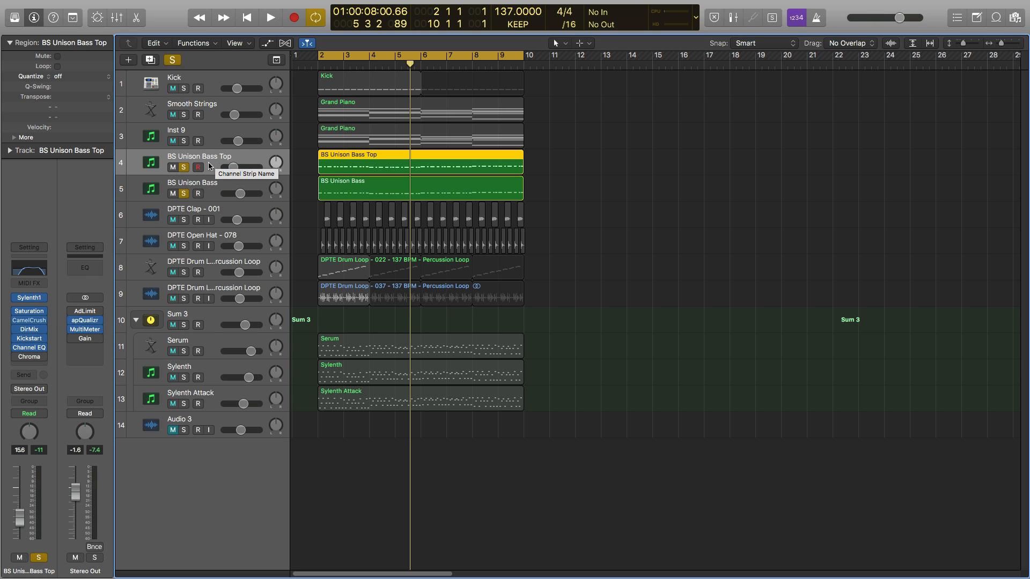
{"action": "left_click", "coordinate": [29, 330]}
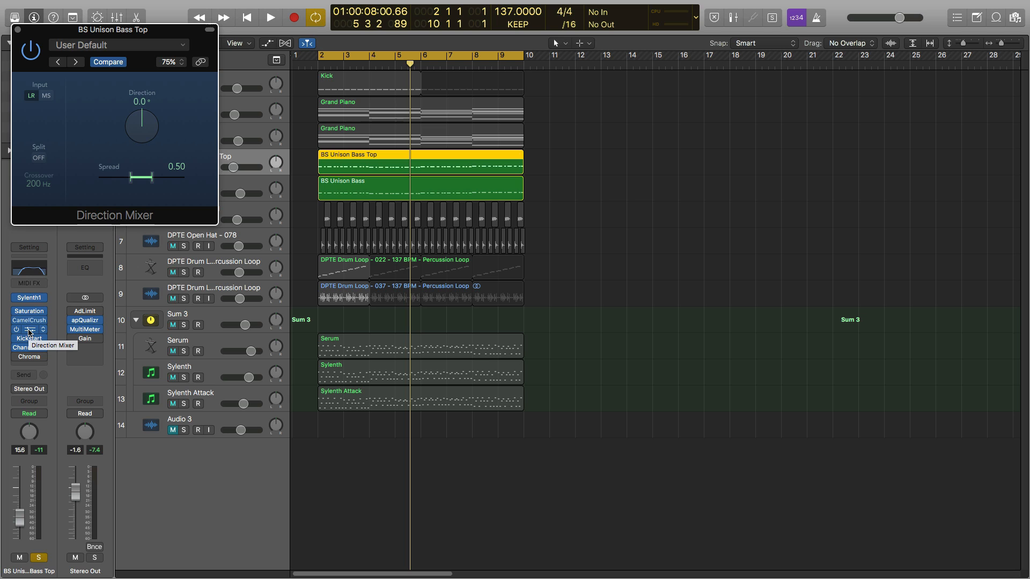
{"action": "key", "text": "space"}
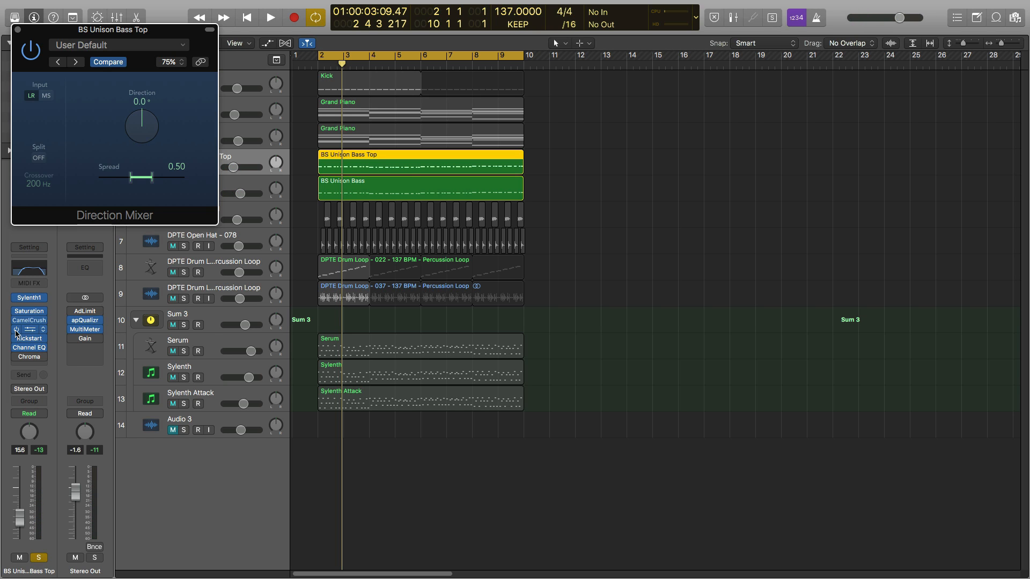
{"action": "key", "text": "space"}
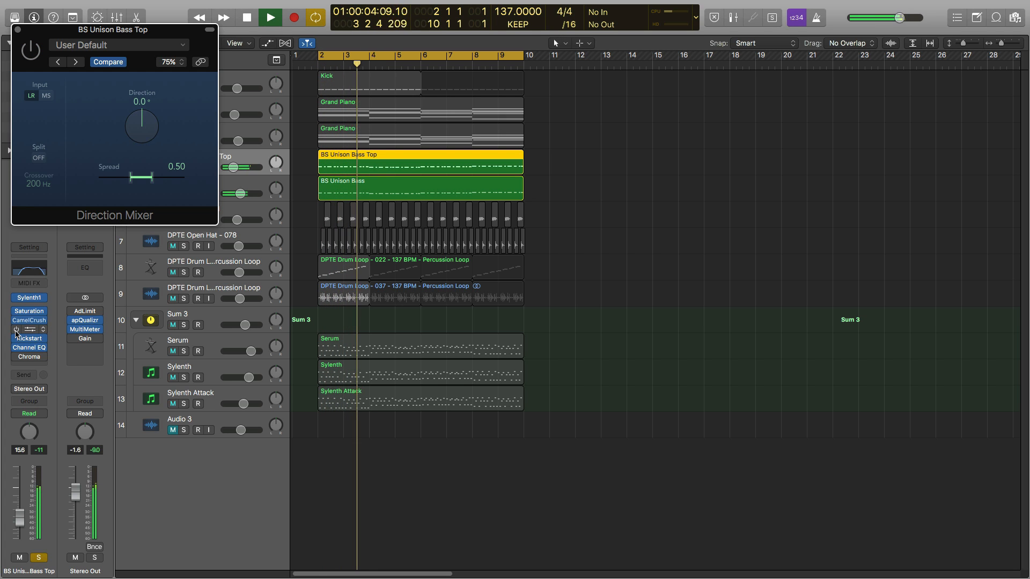
{"action": "left_click", "coordinate": [16, 330]}
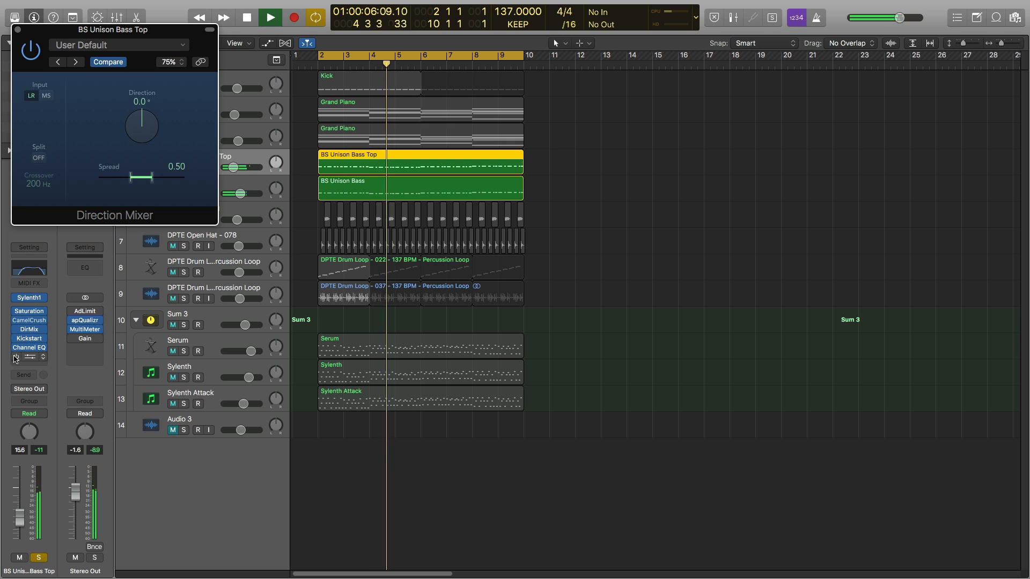
{"action": "key", "text": "space"}
{"action": "mouse_move", "coordinate": [35, 361]}
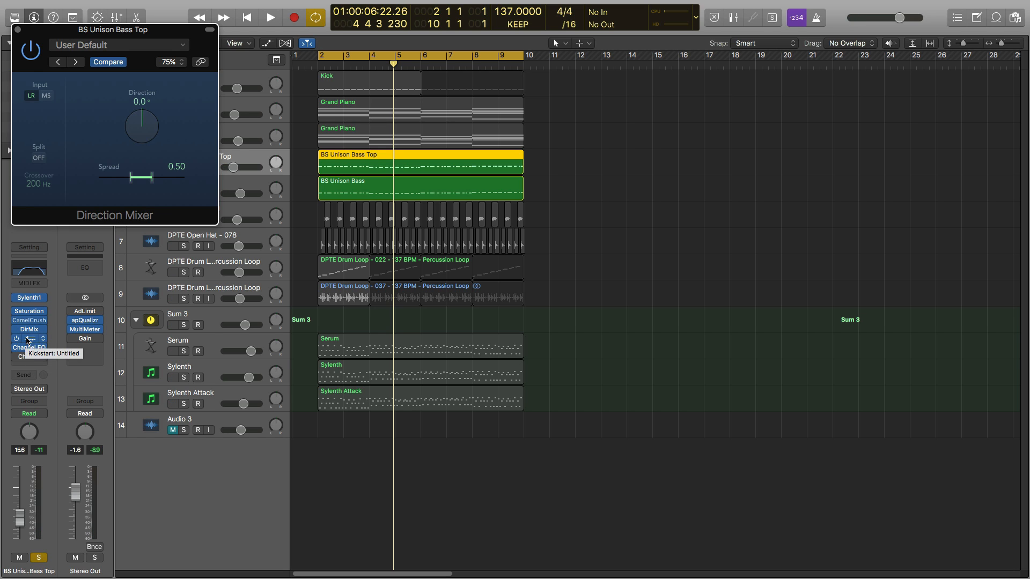
- Compare the BS Unison Bass Top sound with its Kickstart effect bypassed and enabled during playback
{"action": "left_click", "coordinate": [27, 340]}
{"action": "key", "text": "space"}
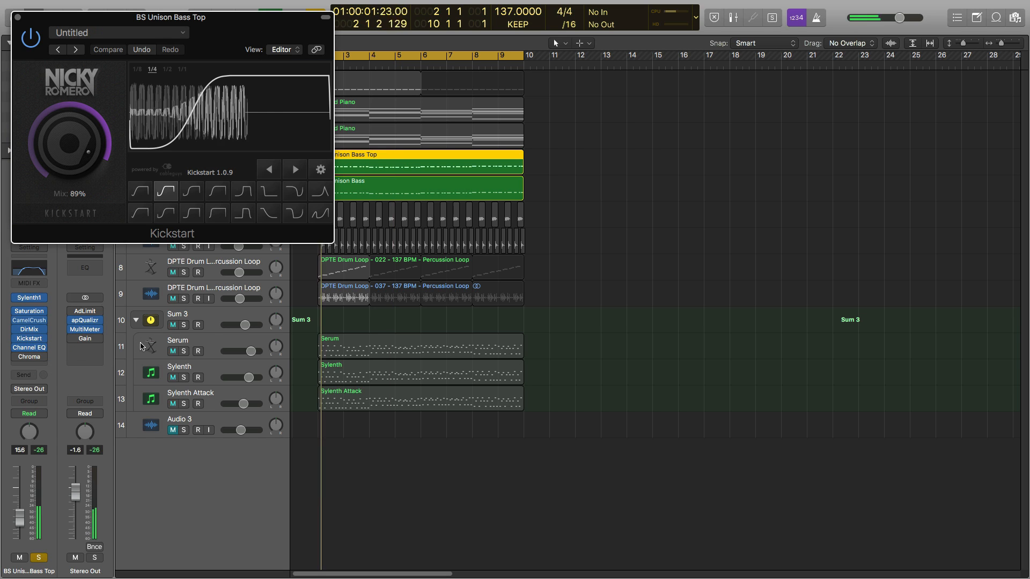
{"action": "left_click", "coordinate": [32, 38]}
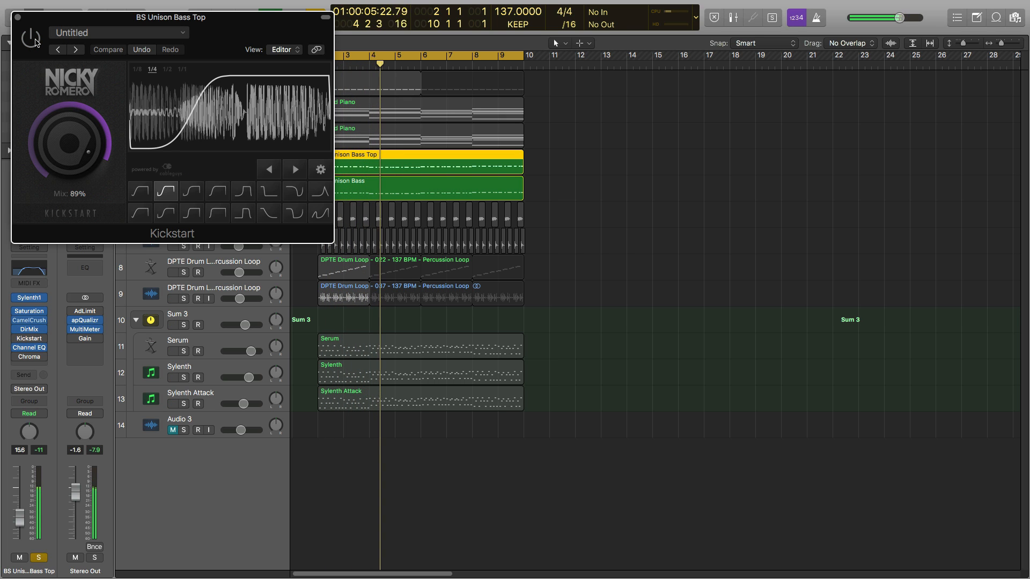
{"action": "left_click", "coordinate": [32, 39]}
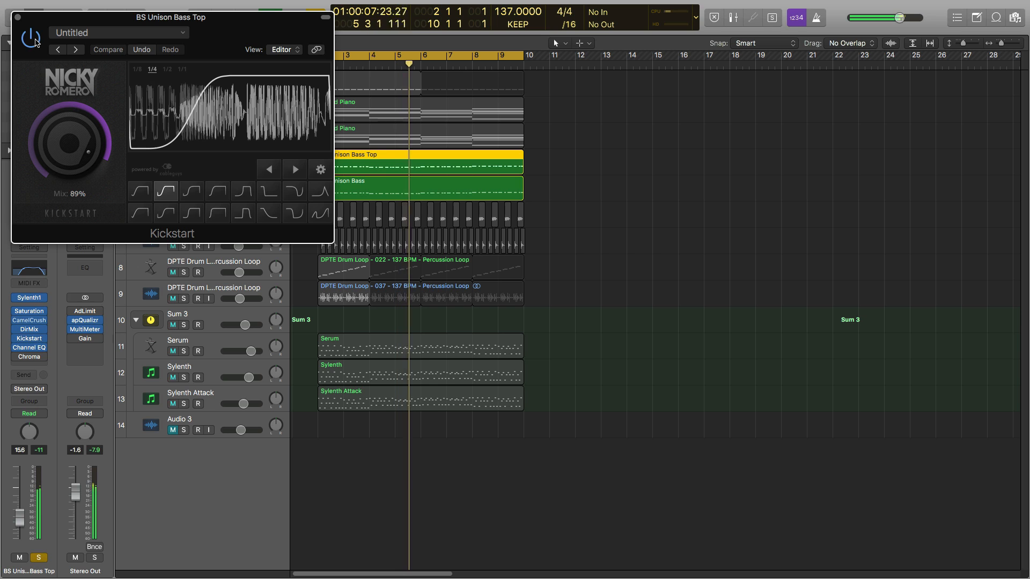
- Reopen the Direction Mixer of BS Unison Bass Top, select the BS Unison Bass track and move the plug-in window over the empty arrangement area
{"action": "left_click", "coordinate": [28, 329]}
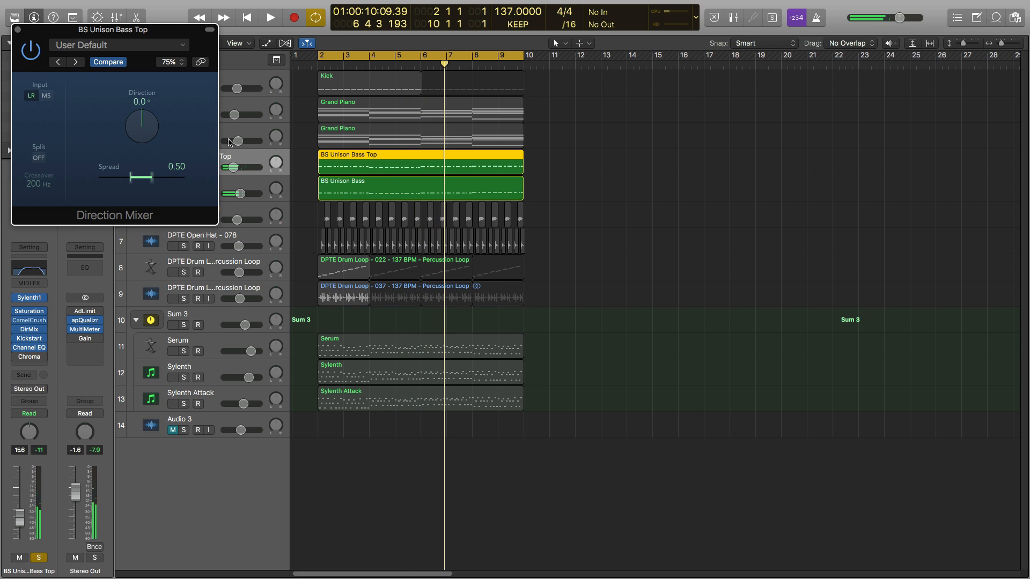
{"action": "left_click", "coordinate": [253, 185]}
{"action": "left_click_drag", "start_coordinate": [39, 33], "coordinate": [592, 151]}
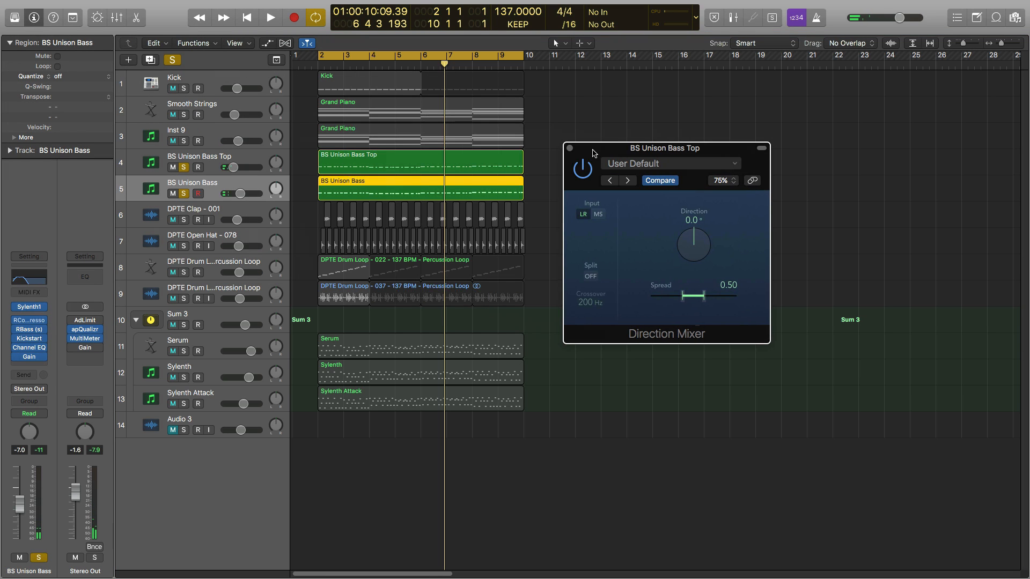
- Remove the solo from BS Unison Bass Top and display the Kickstart settings of BS Unison Bass beside the regions
{"action": "left_click", "coordinate": [184, 168]}
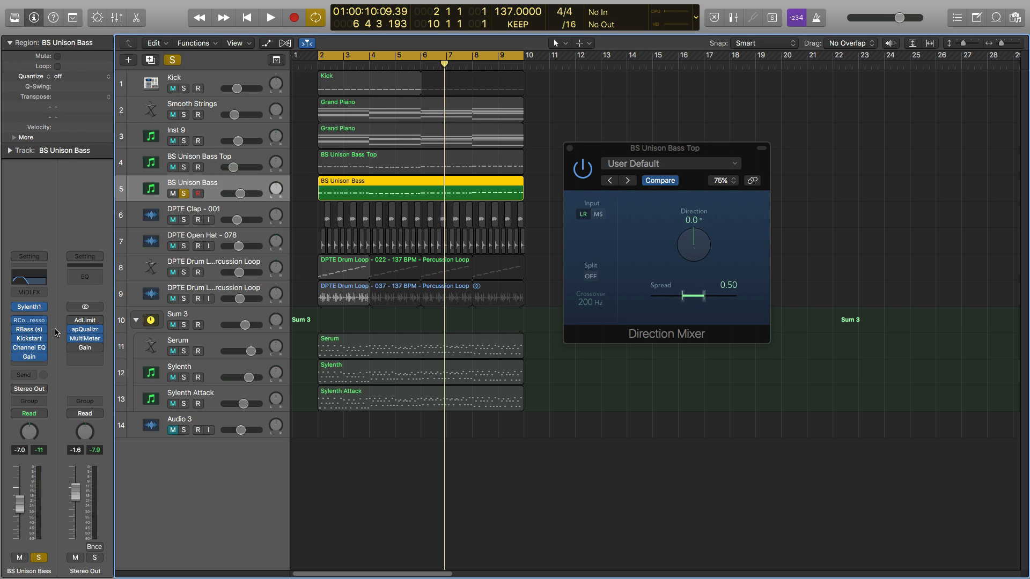
{"action": "left_click", "coordinate": [30, 339]}
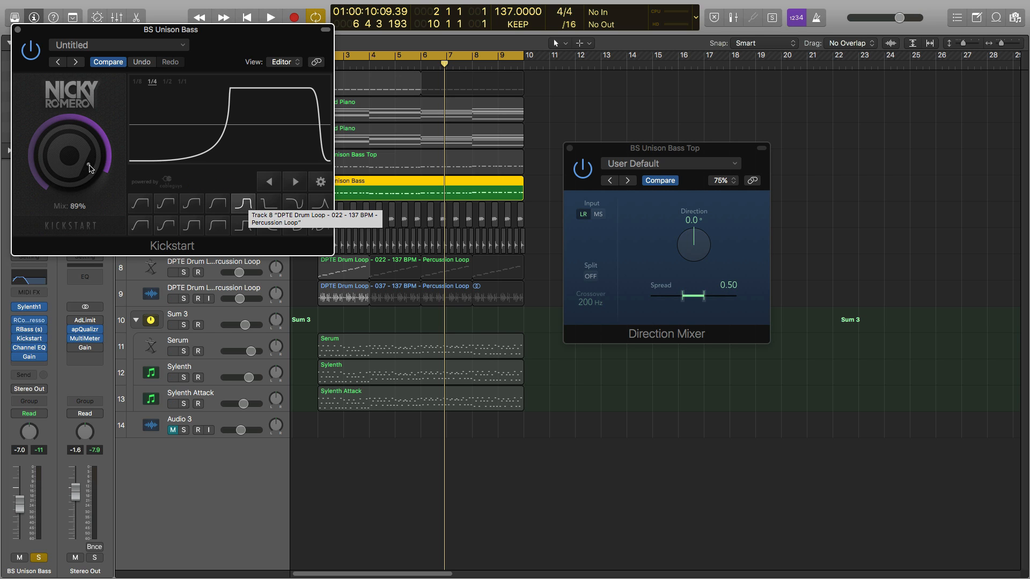
{"action": "left_click_drag", "start_coordinate": [49, 30], "coordinate": [634, 253]}
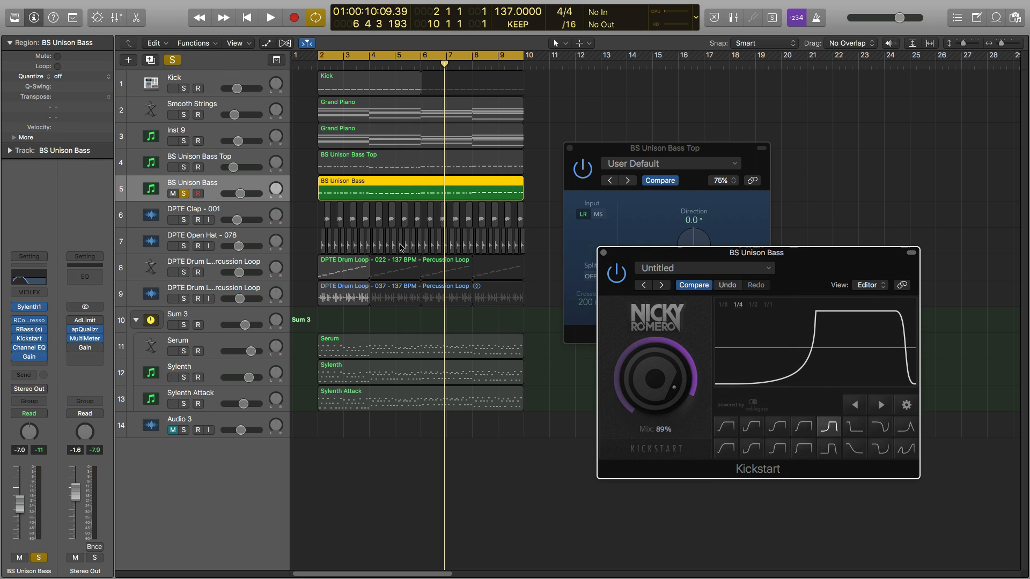
- Play the soloed BS Unison Bass and compare it with and without the Kick soloed alongside it
{"action": "left_click", "coordinate": [183, 89]}
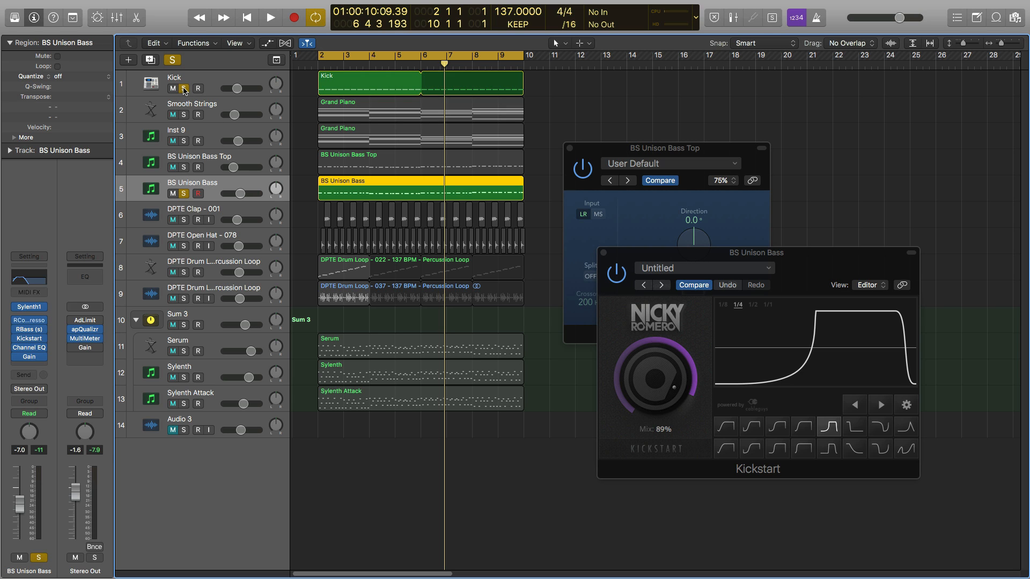
{"action": "left_click", "coordinate": [183, 89]}
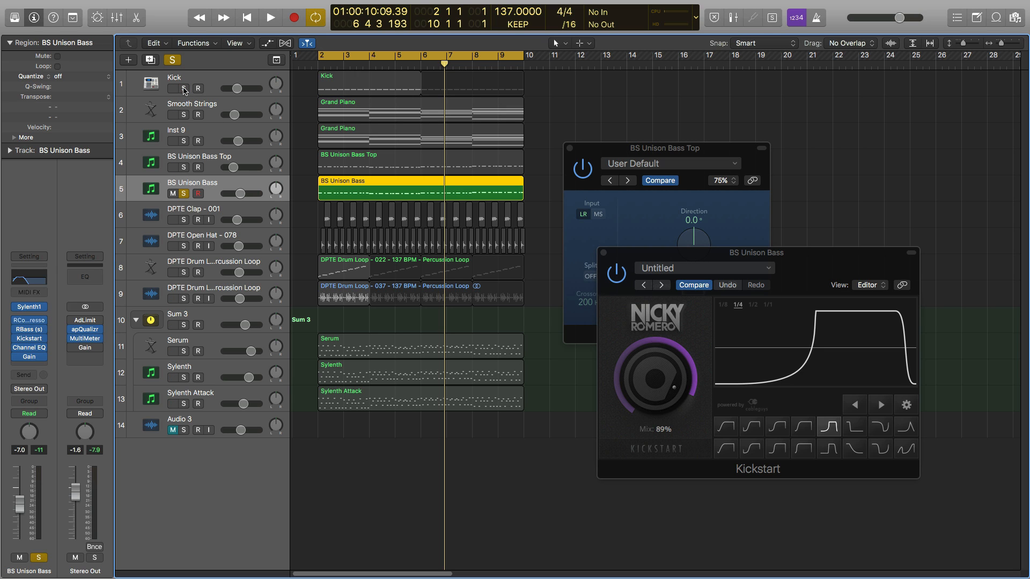
{"action": "key", "text": "space"}
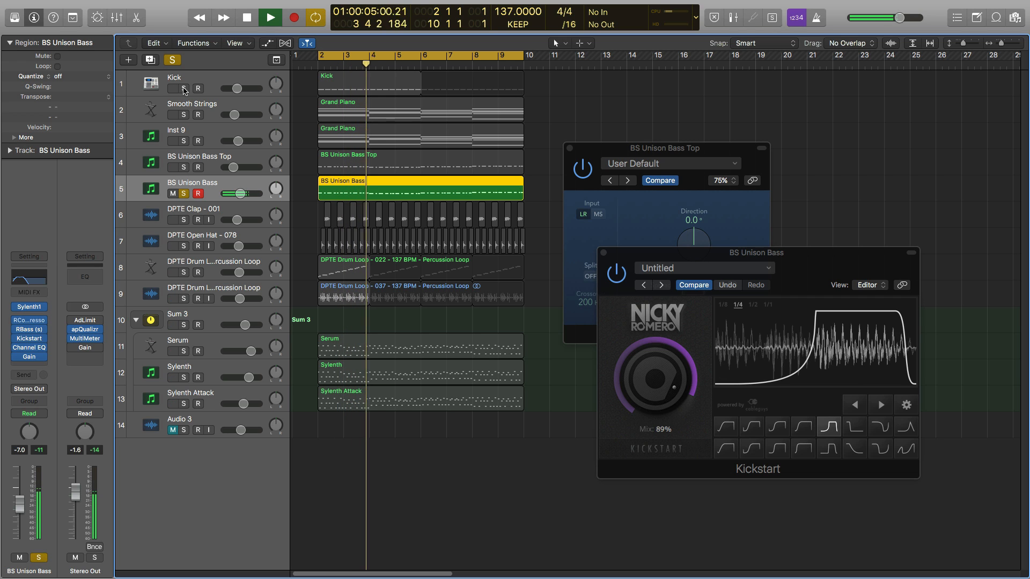
{"action": "left_click", "coordinate": [184, 89]}
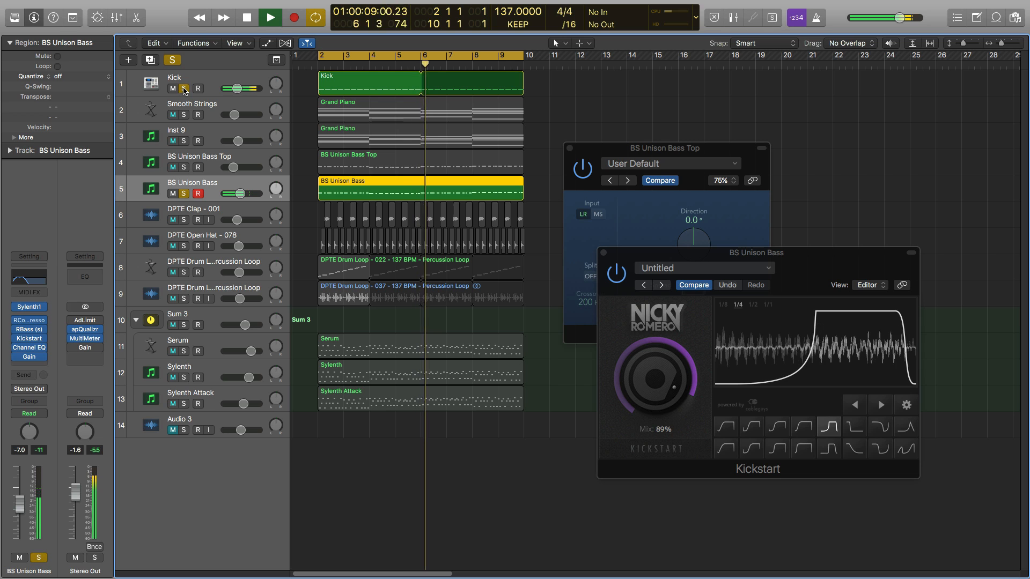
{"action": "left_click", "coordinate": [184, 89]}
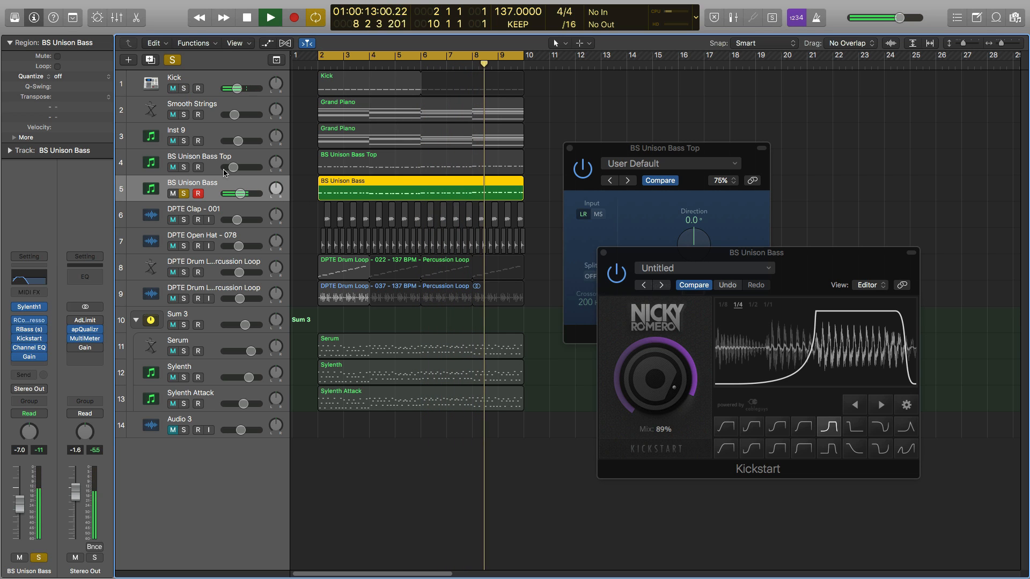
- Add BS Unison Bass Top to the solo during playback, and play both basses together with the Kick
{"action": "left_click", "coordinate": [184, 168]}
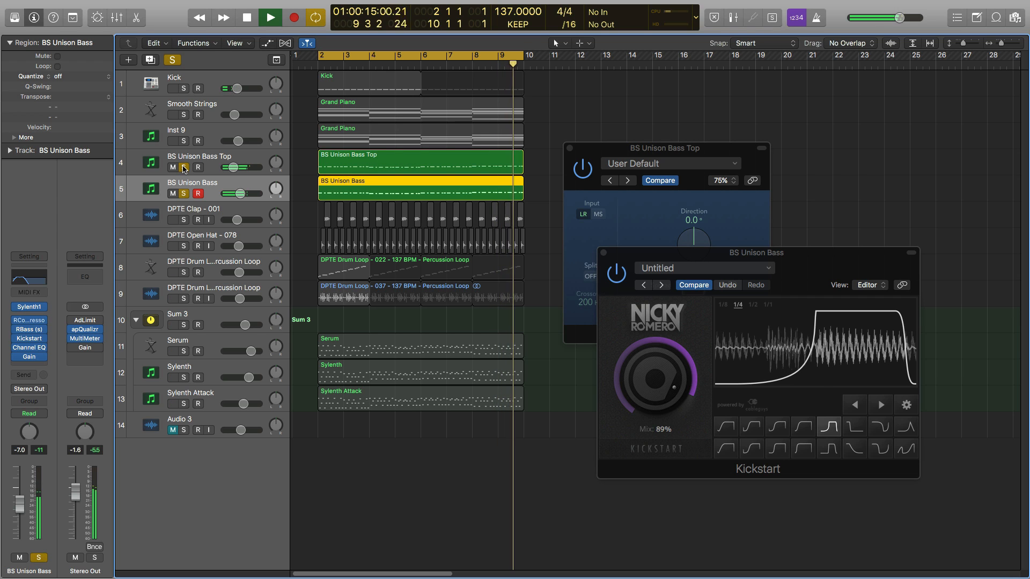
{"action": "key", "text": "space"}
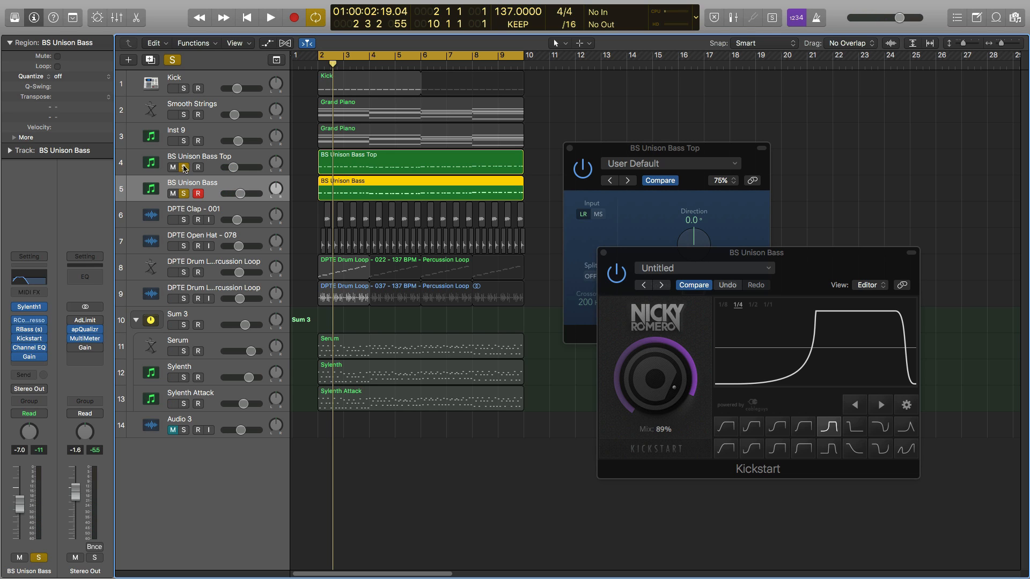
{"action": "left_click", "coordinate": [184, 89]}
{"action": "key", "text": "space"}
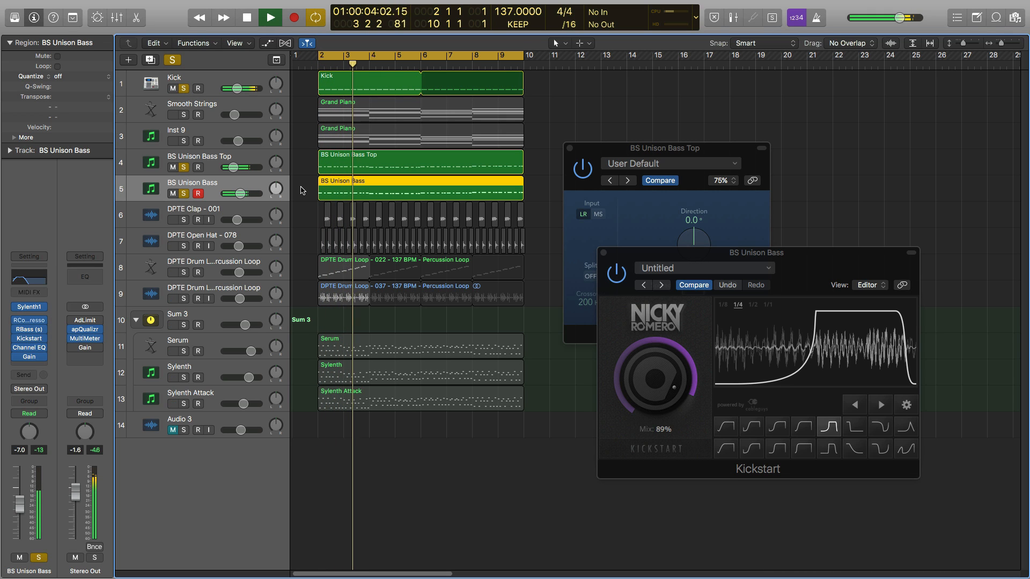
{"action": "key", "text": "space"}
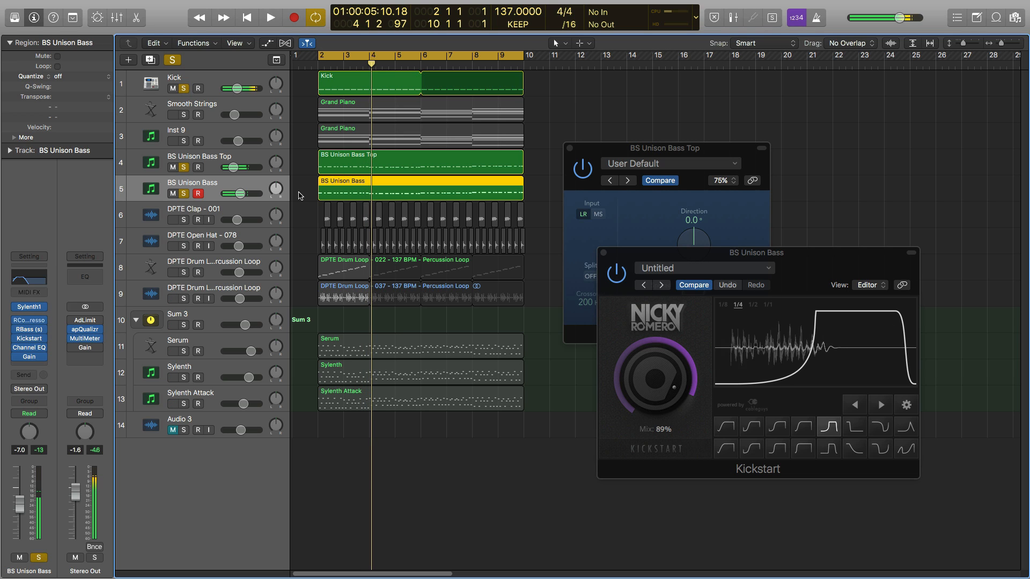
- Add the DPTE Clap - 001 track to the soloed kick and basses and play them together
{"action": "left_click", "coordinate": [184, 221]}
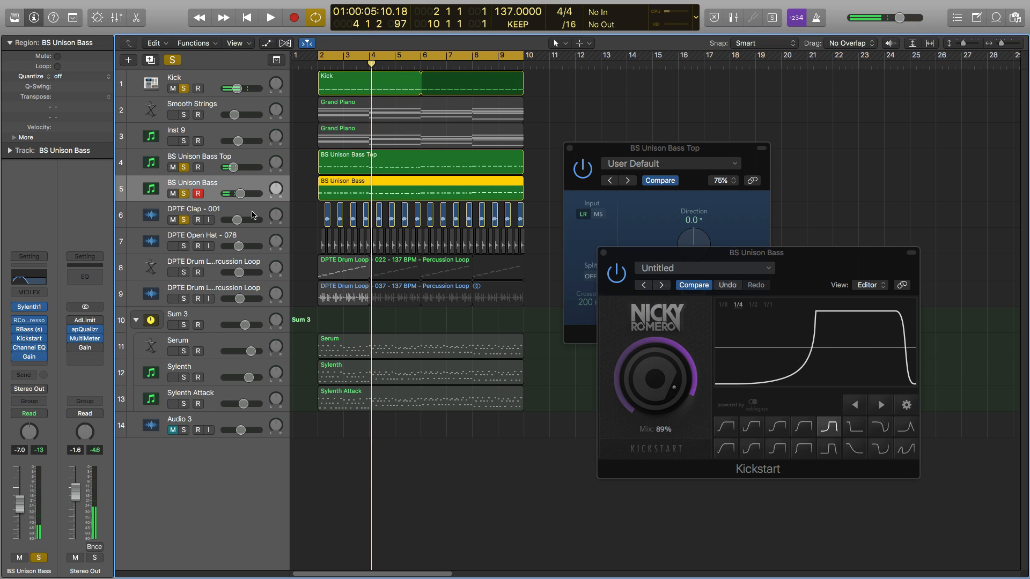
{"action": "key", "text": "space"}
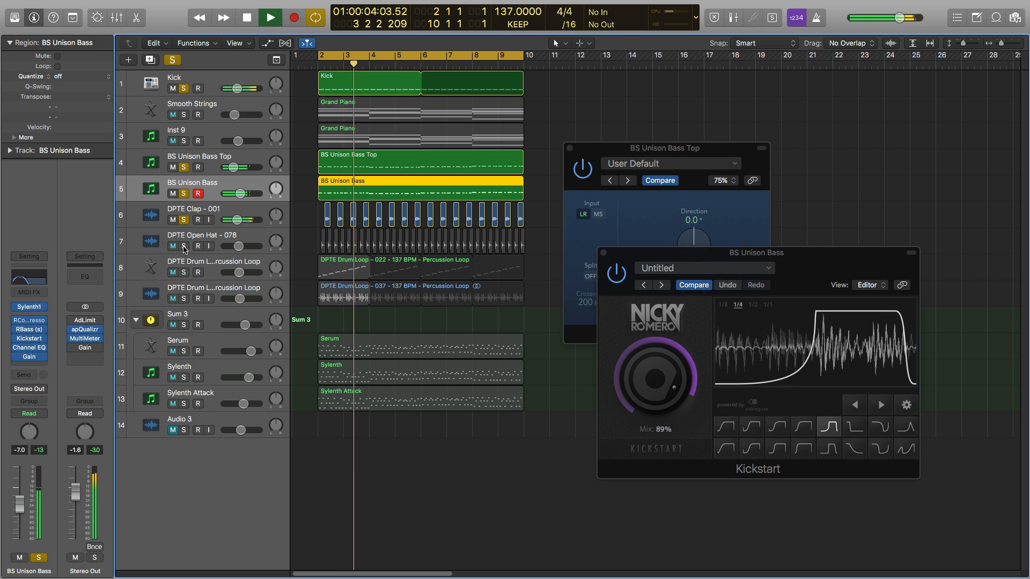
{"action": "key", "text": "space"}
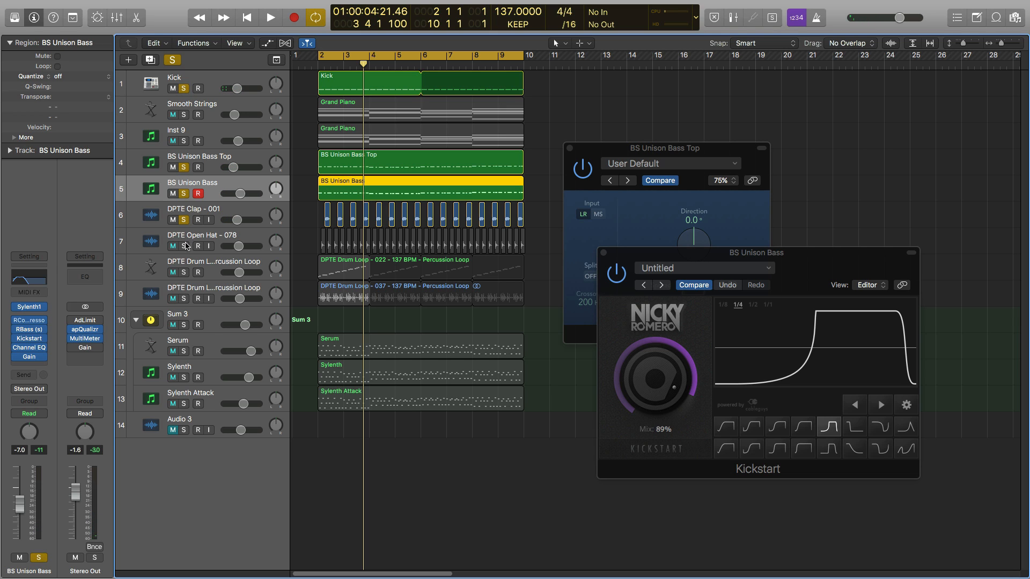
- Add DPTE Open Hat - 078 and both DPTE percussion loop tracks to the solo while playing the arrangement
{"action": "left_click", "coordinate": [184, 247]}
{"action": "key", "text": "space"}
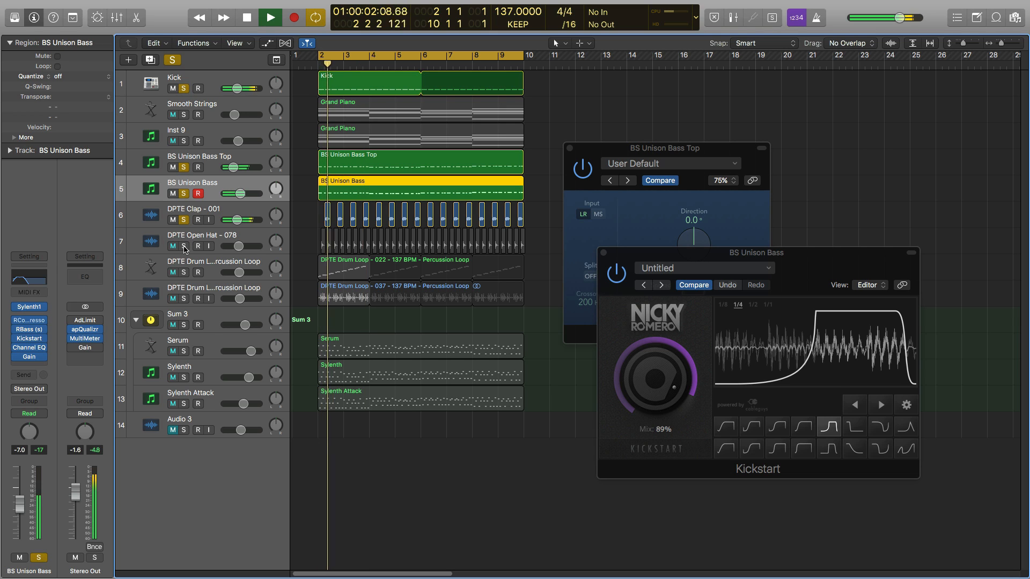
{"action": "left_click", "coordinate": [184, 273]}
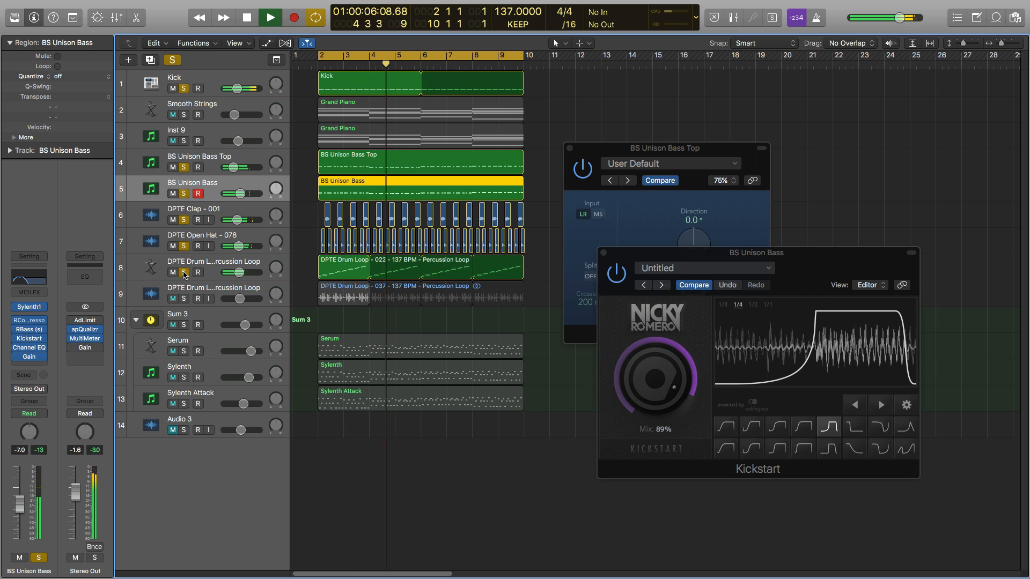
{"action": "left_click", "coordinate": [184, 299]}
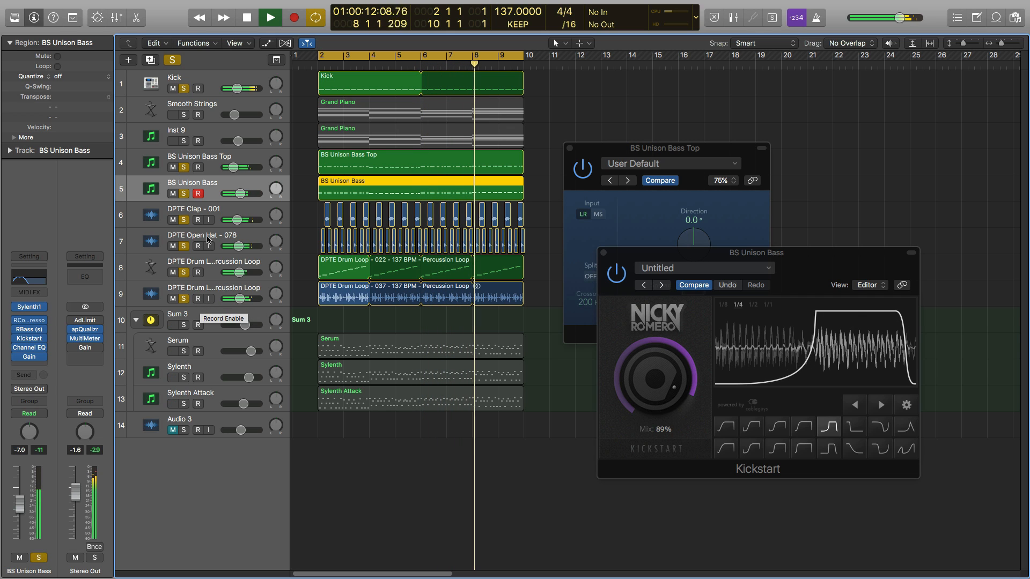
- Bring Smooth Strings, Inst 9 and the Sum 3 stack into the solo during playback and listen to the full arrangement
{"action": "left_click", "coordinate": [183, 115]}
{"action": "left_click", "coordinate": [183, 141]}
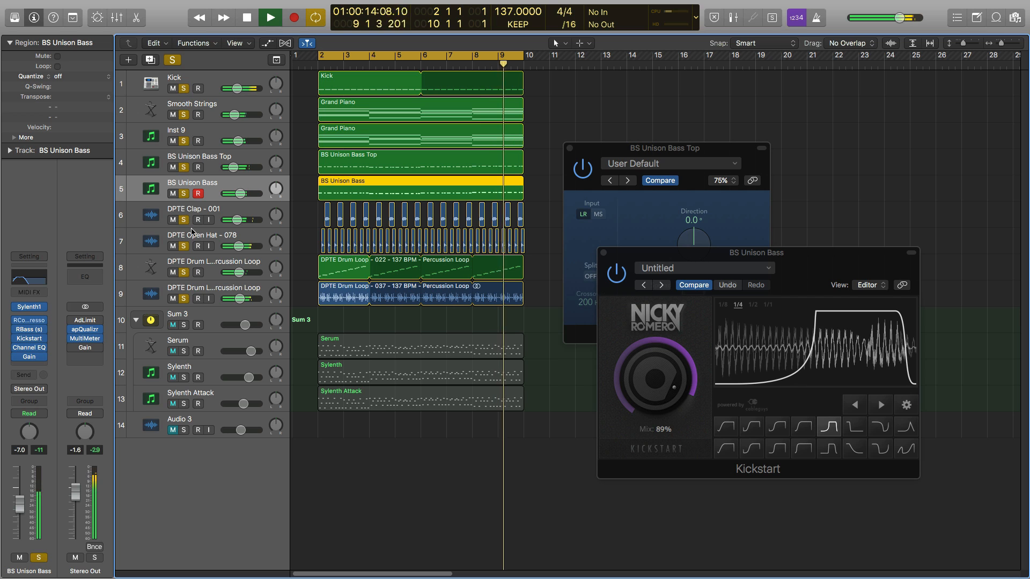
{"action": "left_click", "coordinate": [184, 325]}
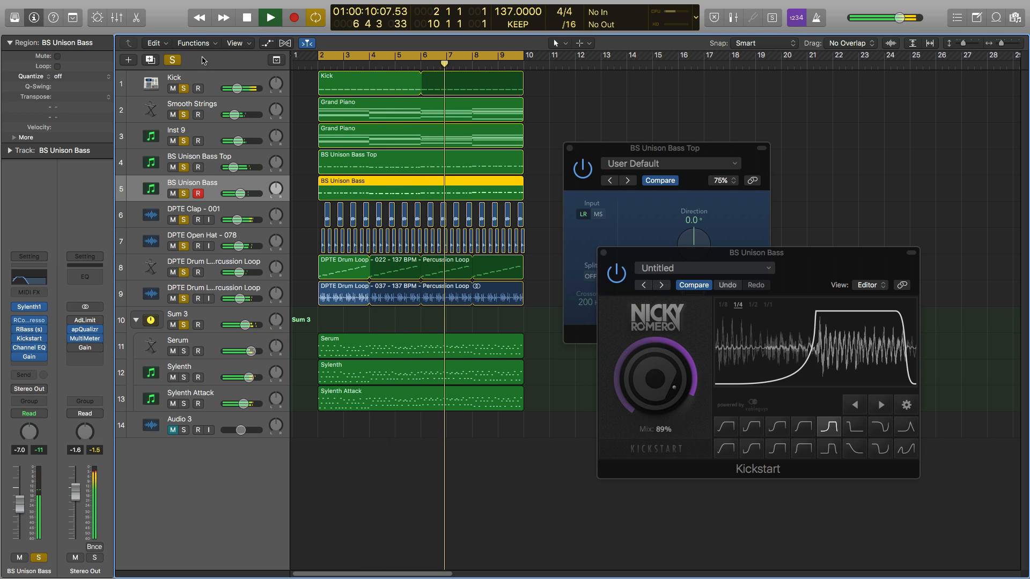
{"action": "key", "text": "space"}
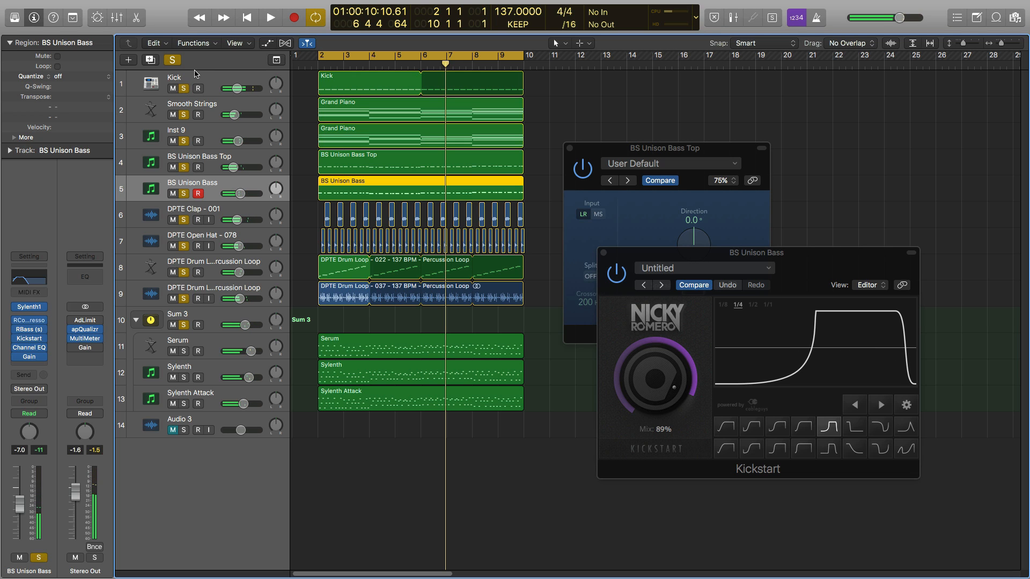
- Clear all solos, select and solo the Sum 3 track stack, and play it alone
{"action": "left_click", "coordinate": [173, 60]}
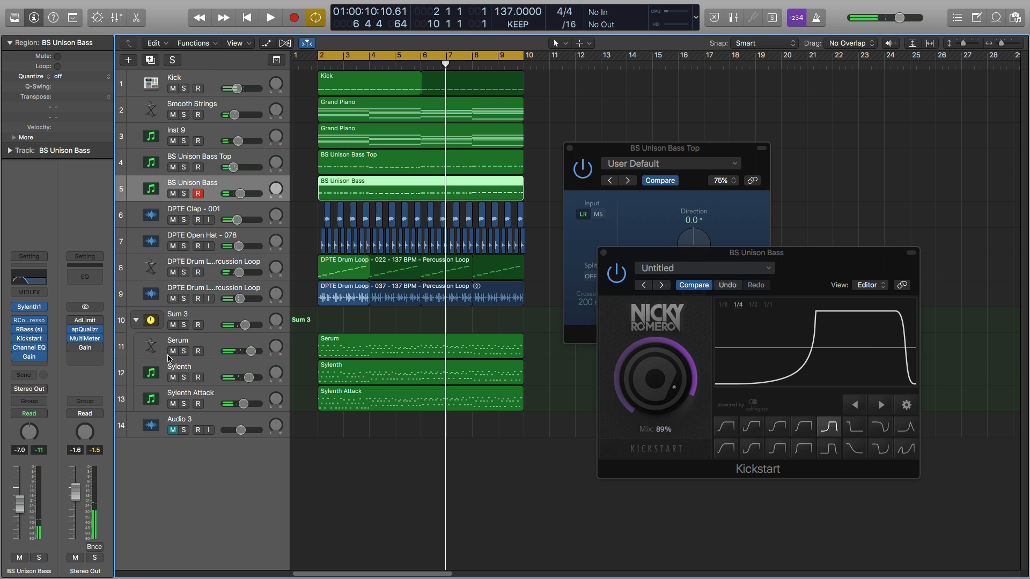
{"action": "left_click", "coordinate": [217, 316]}
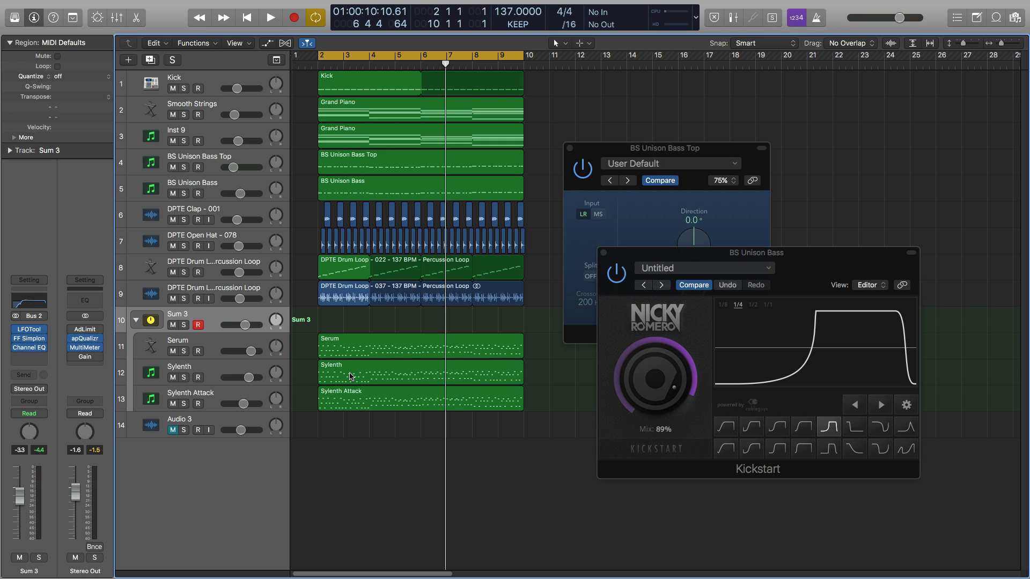
{"action": "left_click", "coordinate": [184, 325]}
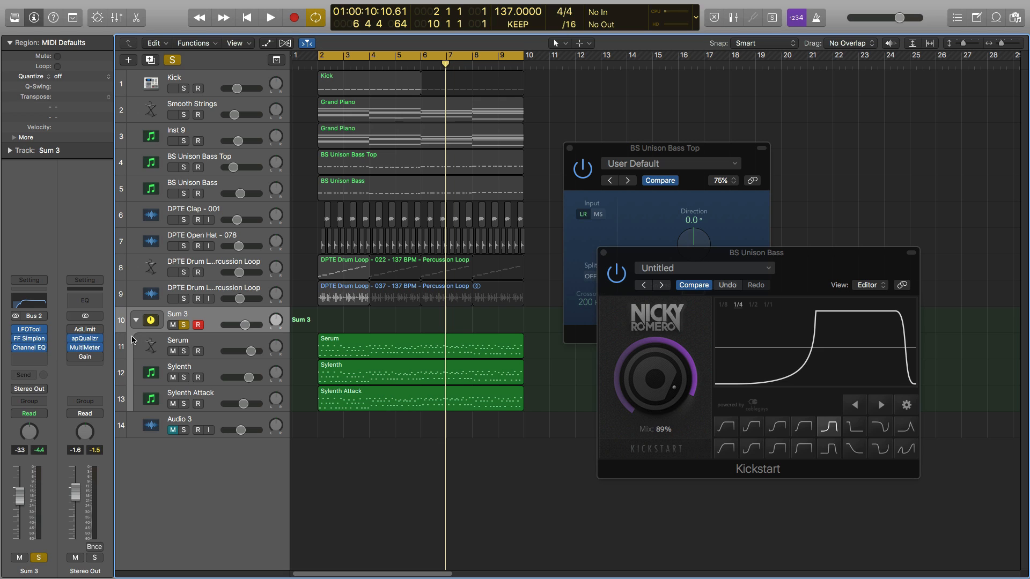
{"action": "key", "text": "space"}
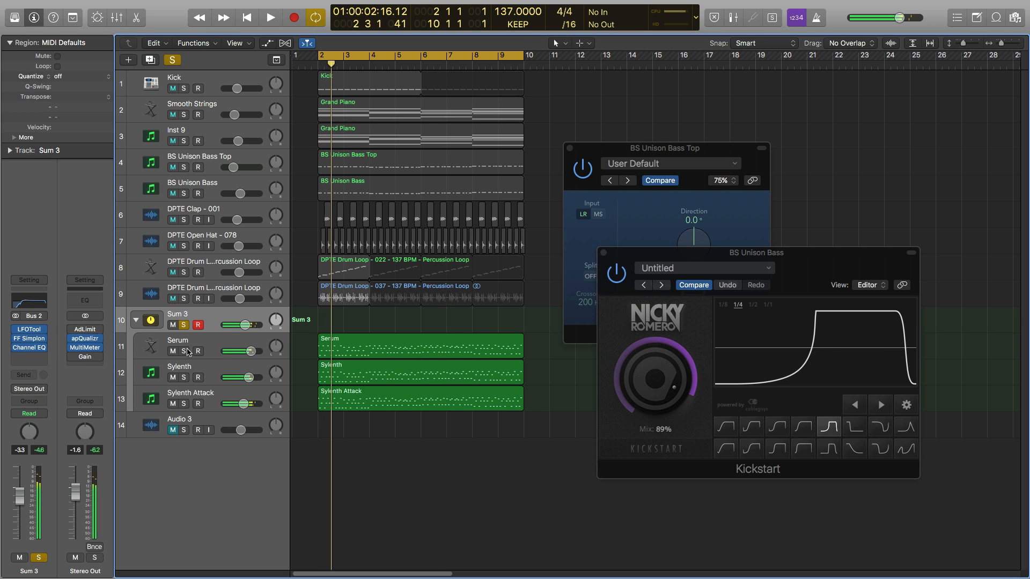
- Switch the solo from Sum 3 to its Serum track and play that layer alone
{"action": "left_click", "coordinate": [183, 351]}
{"action": "left_click", "coordinate": [183, 325]}
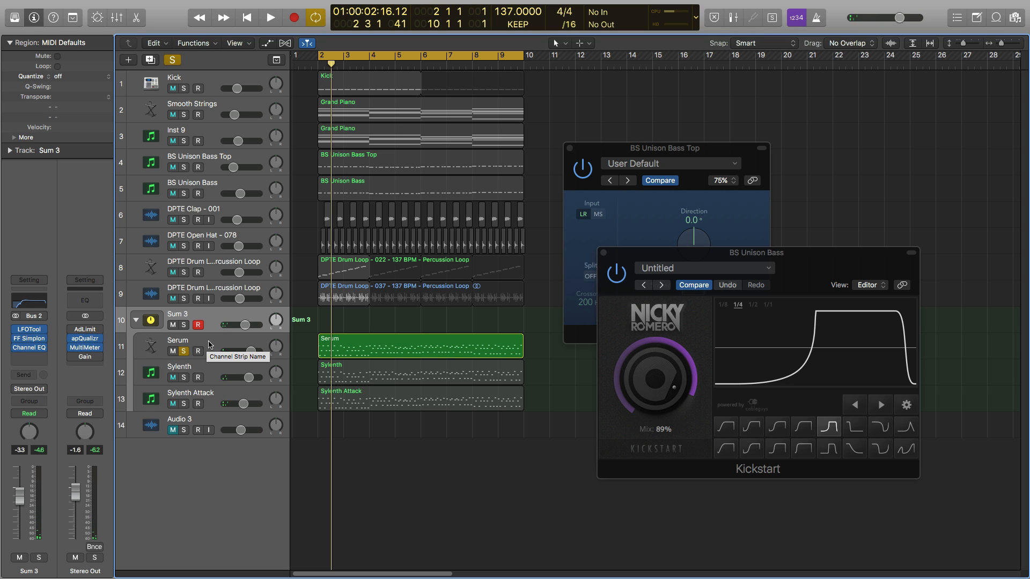
{"action": "key", "text": "space"}
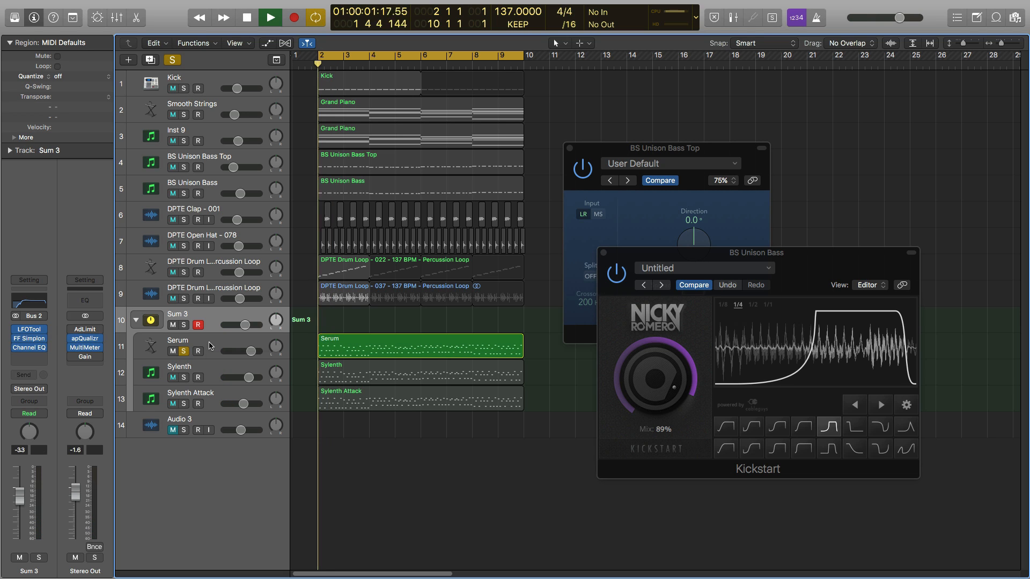
{"action": "key", "text": "space"}
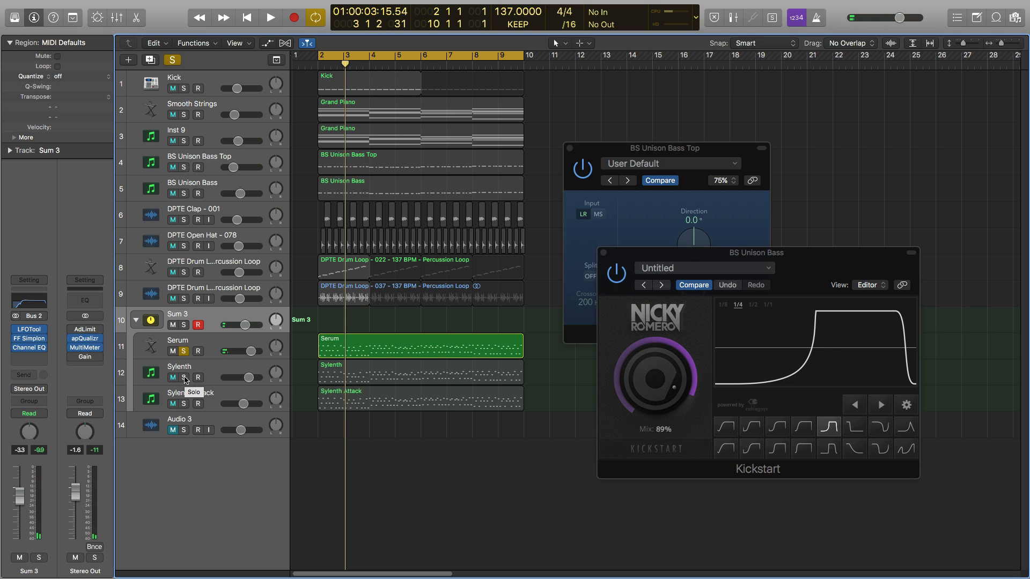
- Select the Serum track and view the oscillator settings of its Serum instrument
{"action": "left_click", "coordinate": [212, 344]}
{"action": "left_click", "coordinate": [30, 321]}
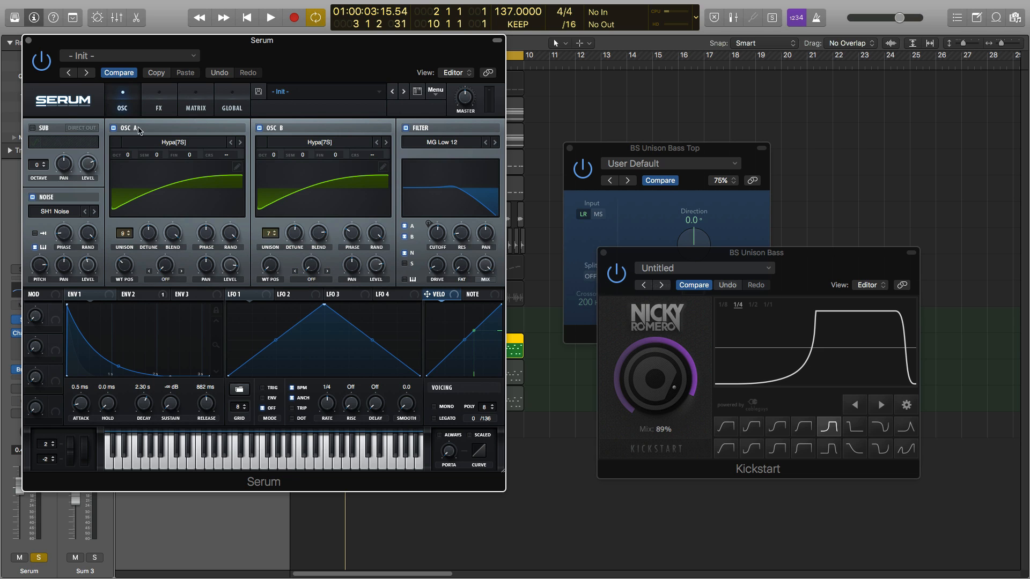
{"action": "left_click", "coordinate": [28, 40]}
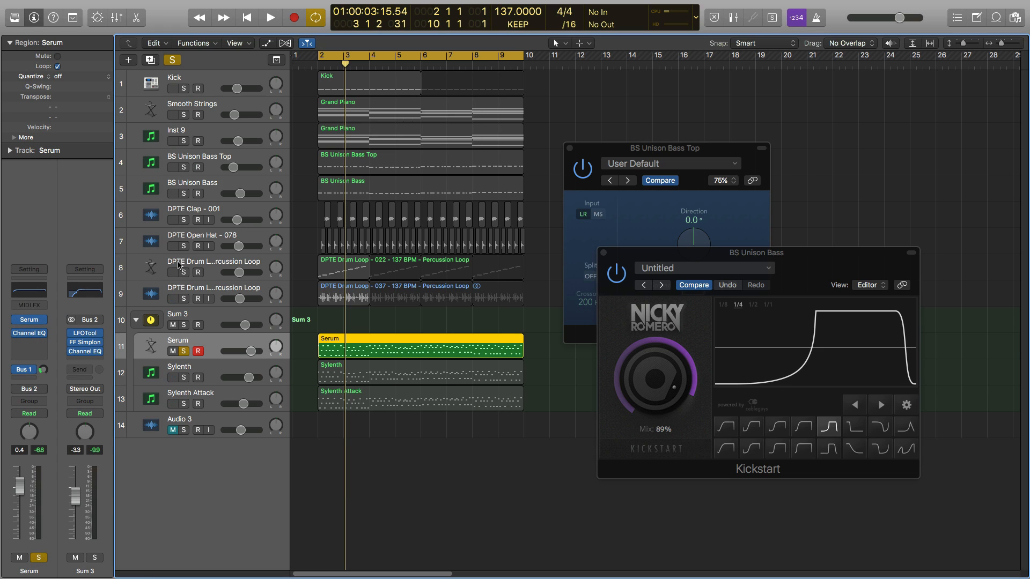
- Add the Sylenth track to the solo, select it, and view Part A of its Sylenth1 instrument
{"action": "key", "text": "space"}
{"action": "left_click", "coordinate": [185, 378]}
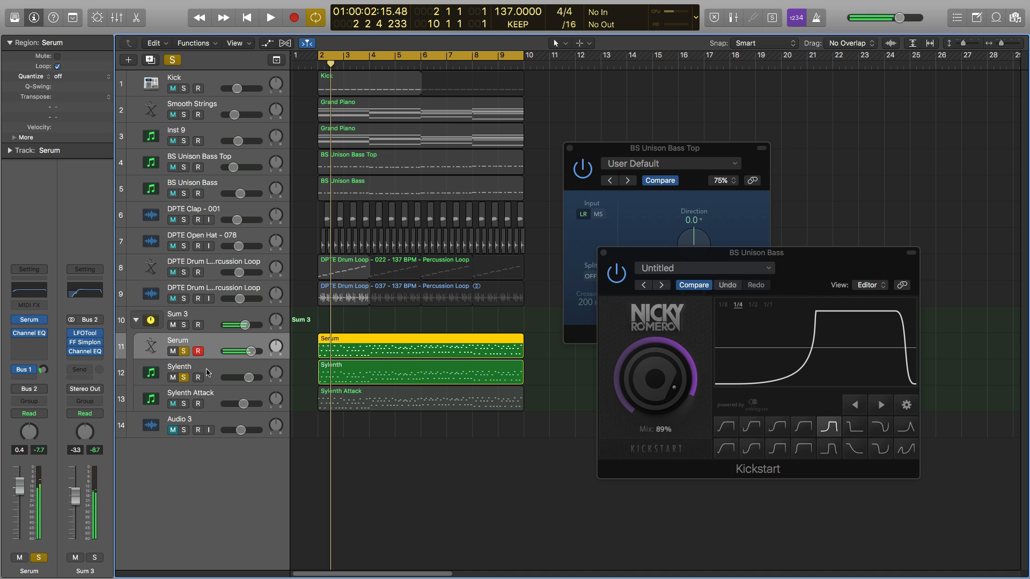
{"action": "left_click", "coordinate": [211, 370]}
{"action": "left_click", "coordinate": [29, 320]}
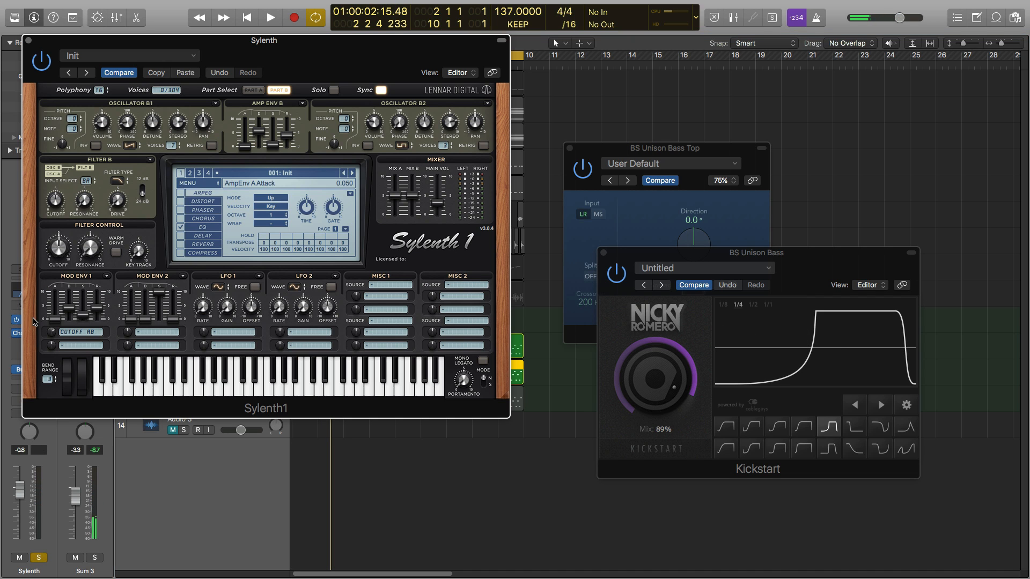
{"action": "left_click", "coordinate": [253, 90]}
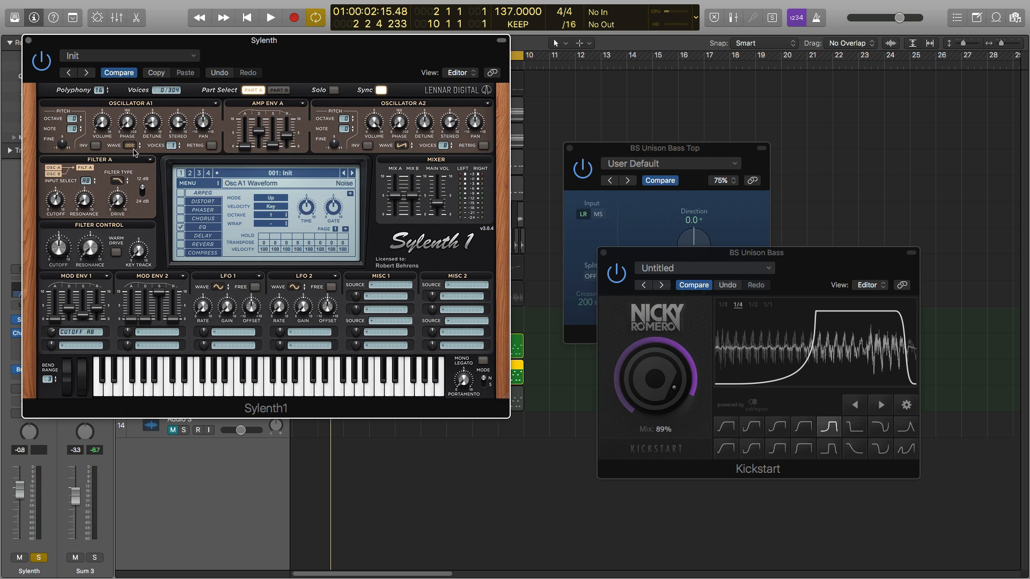
- Move the Sylenth1 window aside and compare the Serum and Sylenth layers during playback by toggling their solos
{"action": "key", "text": "space"}
{"action": "left_click_drag", "start_coordinate": [55, 47], "coordinate": [377, 174]}
{"action": "key", "text": "space"}
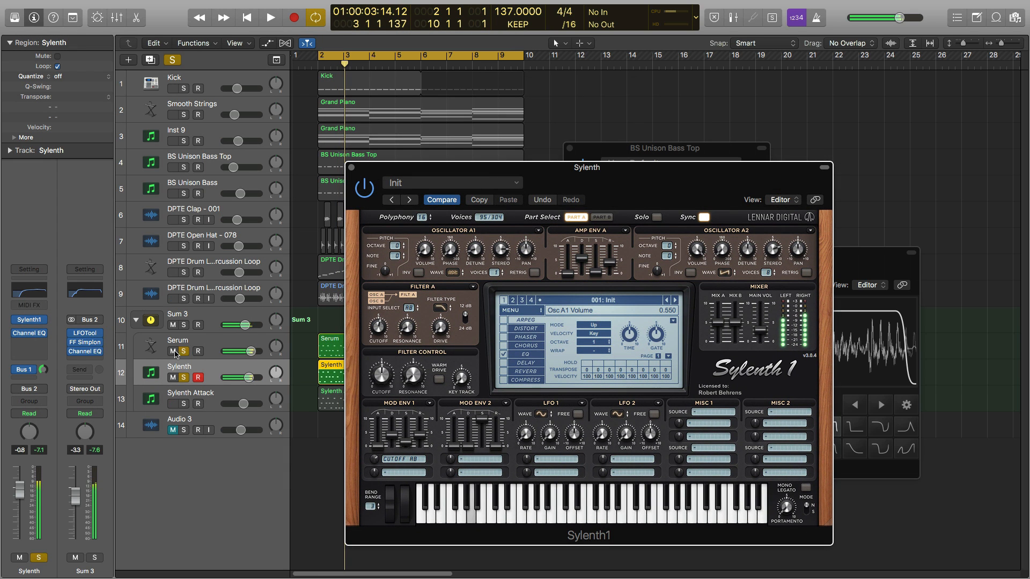
{"action": "left_click", "coordinate": [205, 373]}
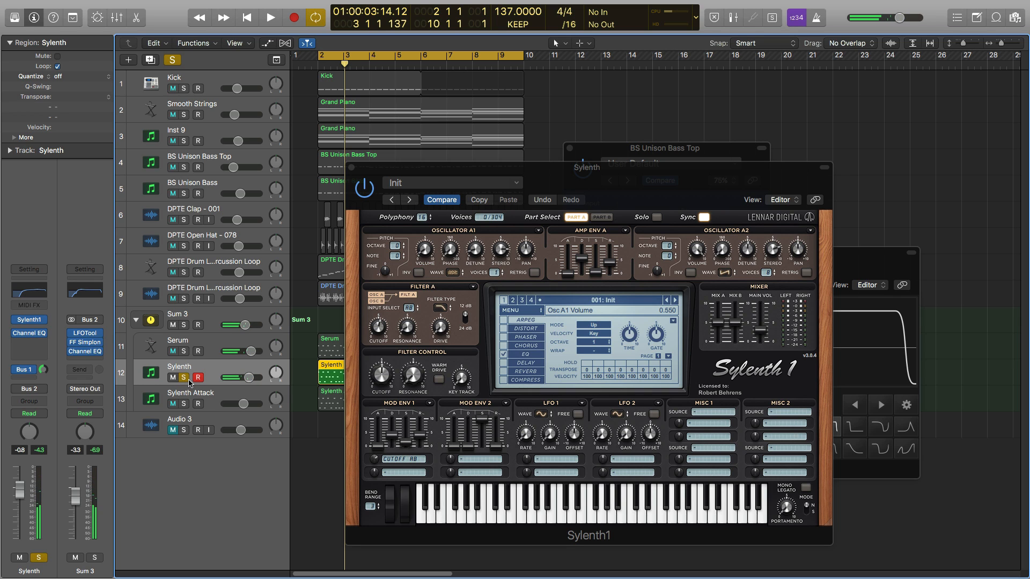
{"action": "key", "text": "space"}
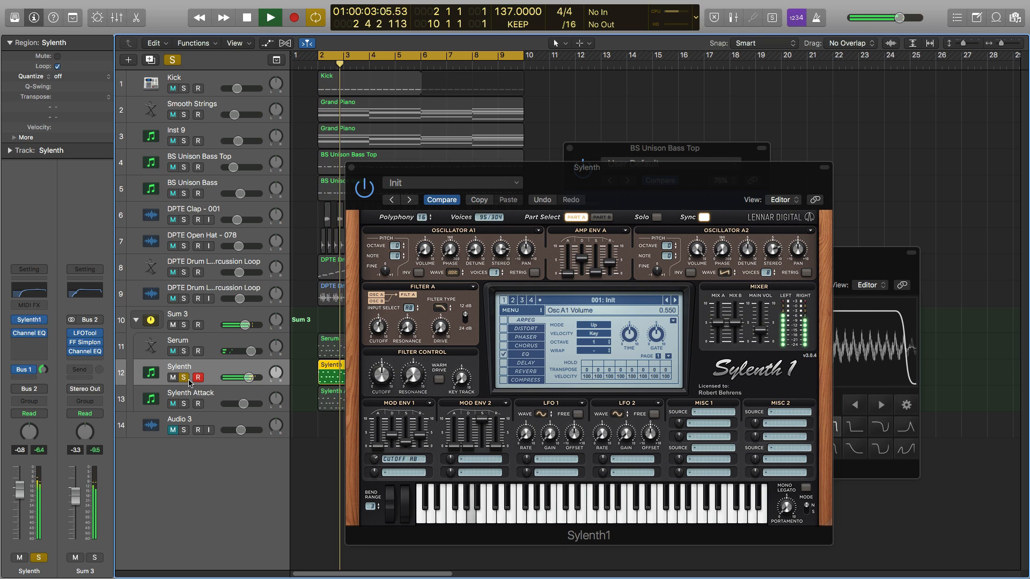
{"action": "left_click", "coordinate": [184, 351]}
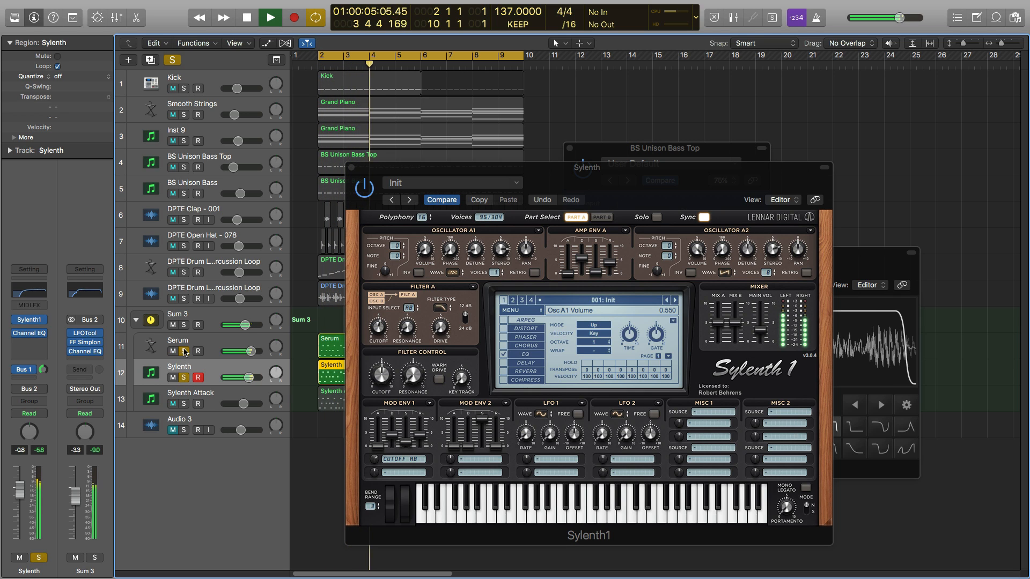
{"action": "left_click", "coordinate": [184, 378]}
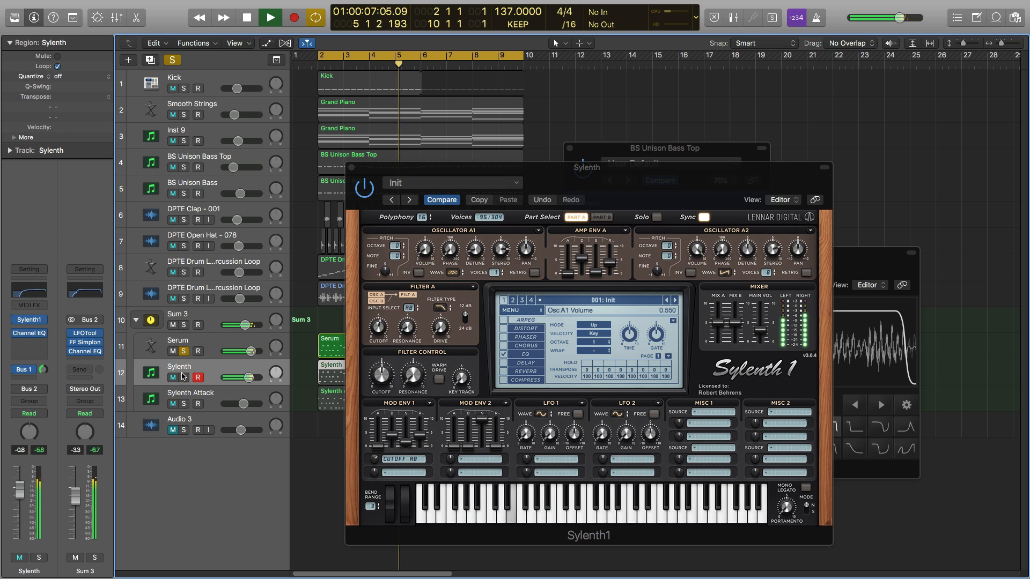
{"action": "key", "text": "space"}
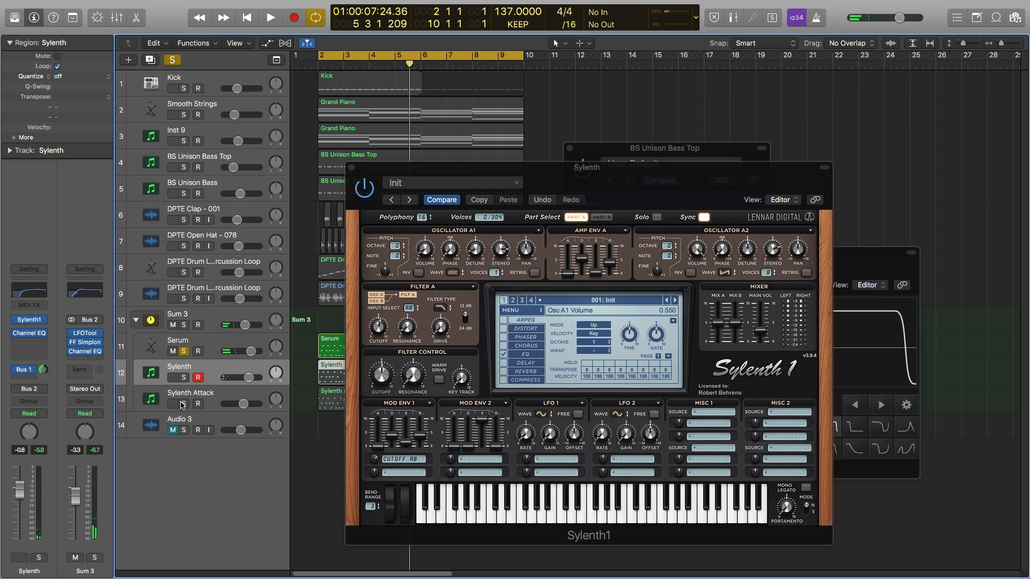
- Switch the solo from Serum to Sylenth Attack, select that track, and close the open Sylenth1 window
{"action": "left_click", "coordinate": [183, 403]}
{"action": "left_click", "coordinate": [184, 352]}
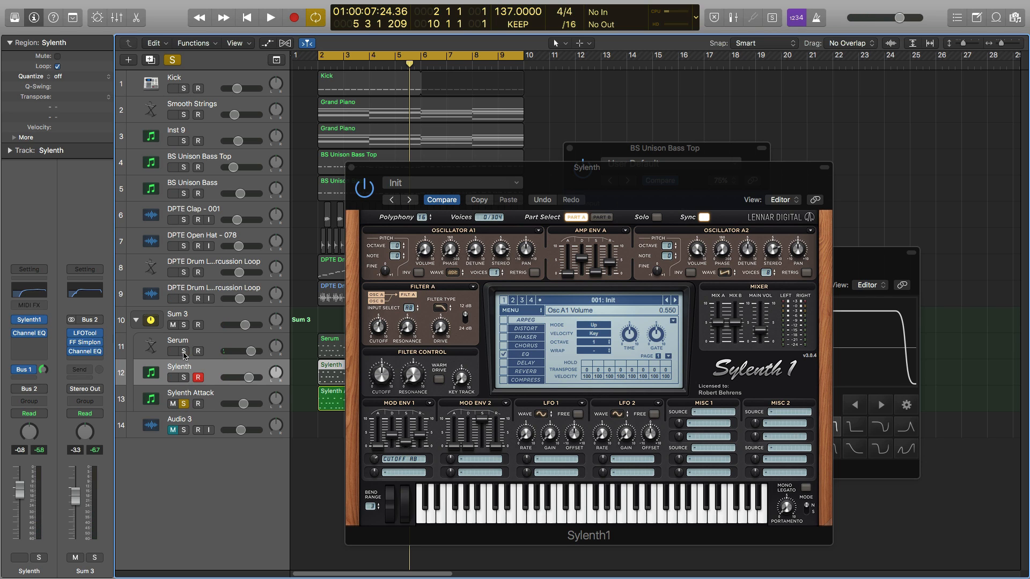
{"action": "left_click", "coordinate": [227, 396]}
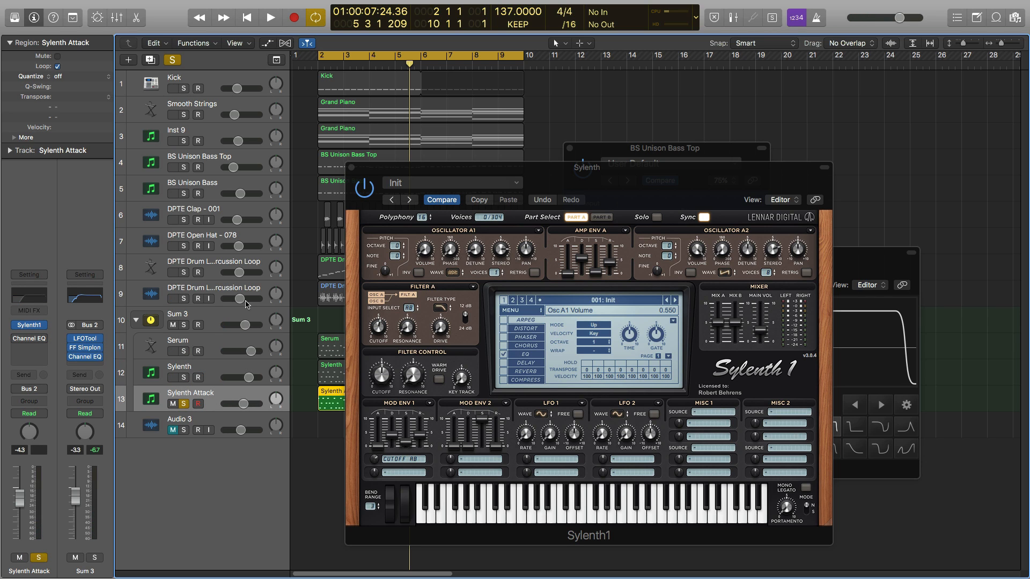
{"action": "left_click", "coordinate": [352, 167]}
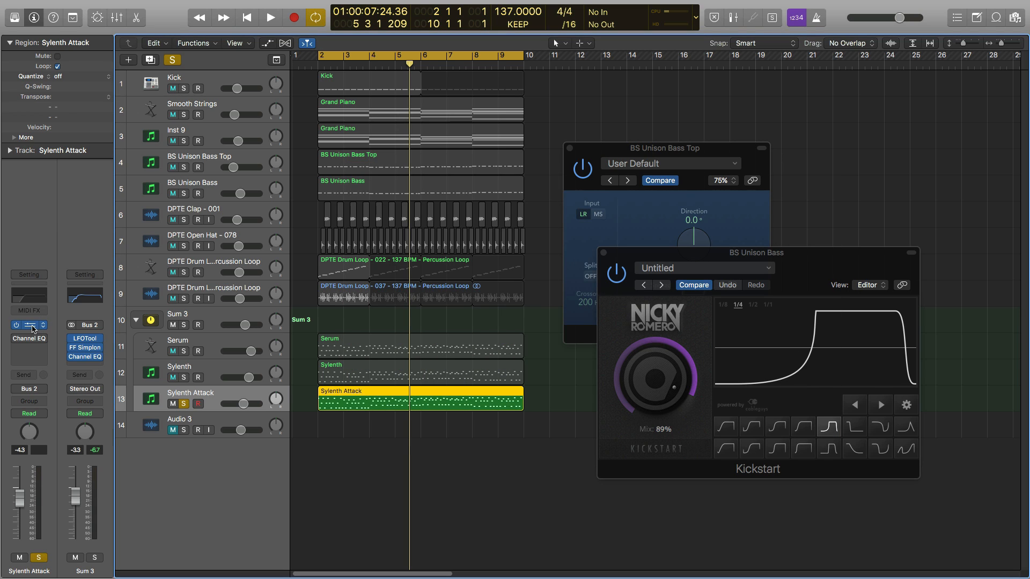
- Inspect the Mod Env 2 pitch modulation in Sylenth Attack's Sylenth1 instrument and play the layer alone, moving its window clear of the tracks
{"action": "left_click", "coordinate": [33, 327]}
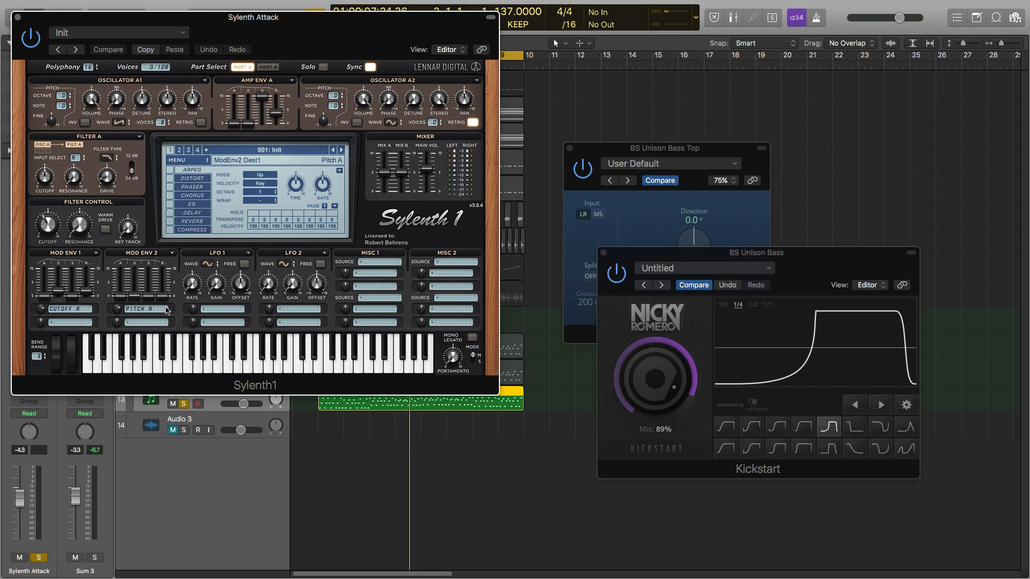
{"action": "left_click", "coordinate": [134, 298]}
{"action": "key", "text": "space"}
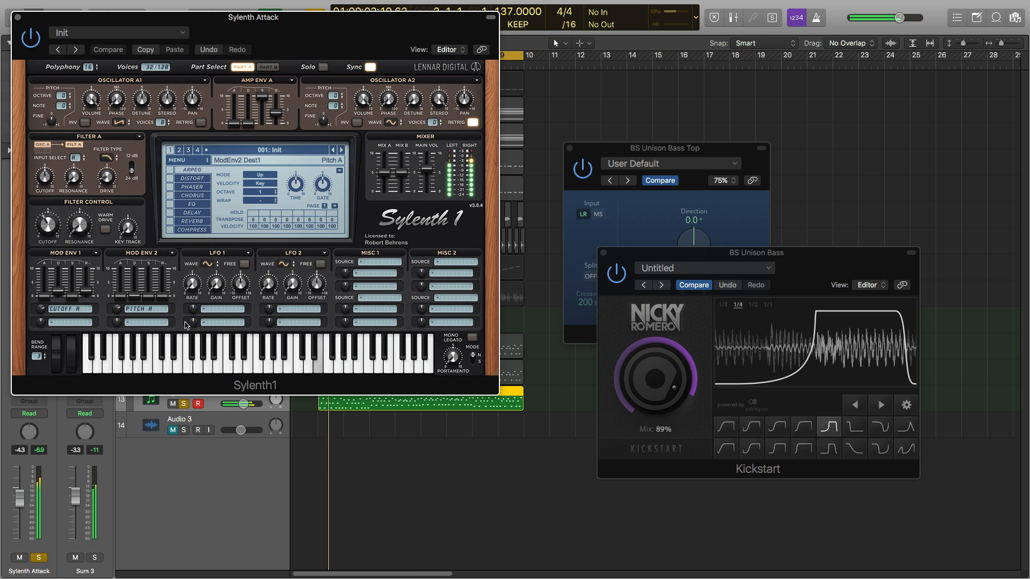
{"action": "left_click_drag", "start_coordinate": [102, 17], "coordinate": [600, 200]}
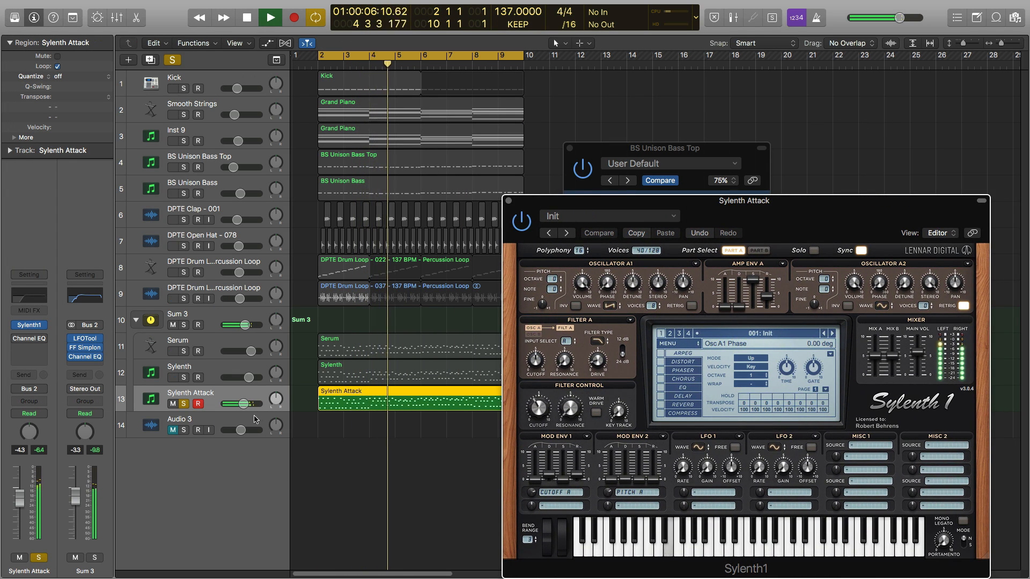
- Add Sylenth to the solo during playback and toggle Sylenth Attack's solo off and on to compare the layers
{"action": "left_click", "coordinate": [183, 378]}
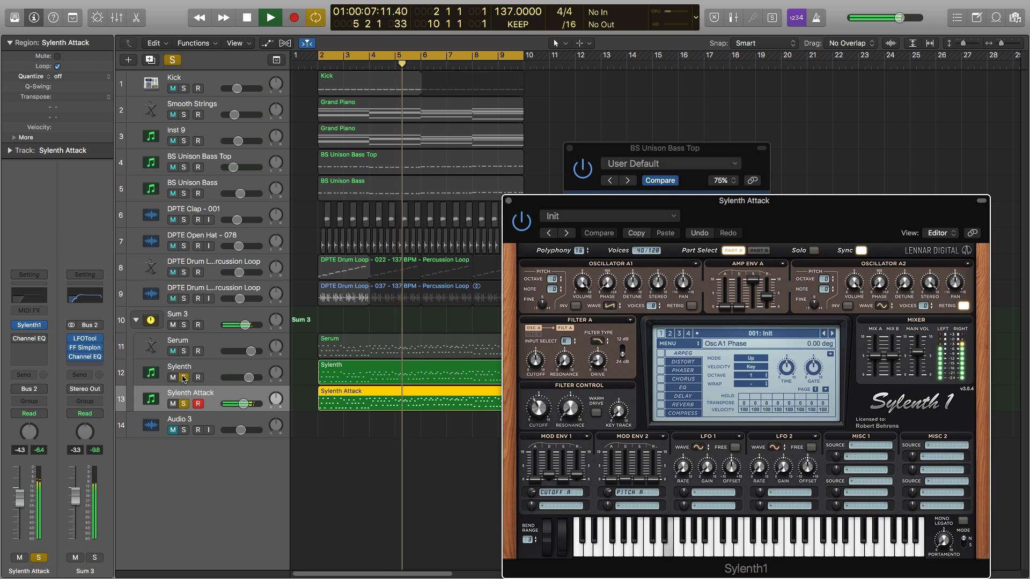
{"action": "left_click", "coordinate": [184, 405]}
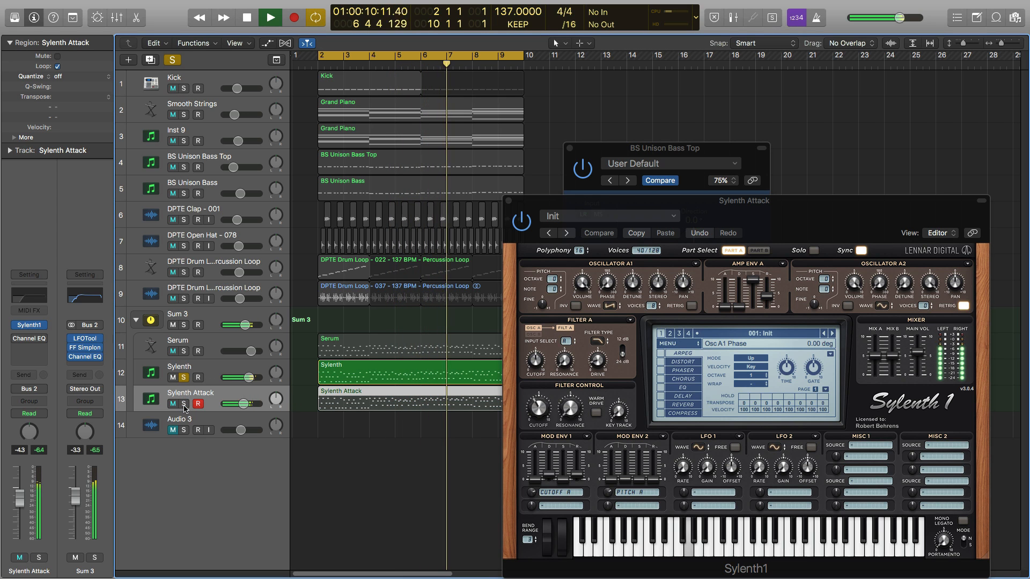
{"action": "left_click", "coordinate": [184, 405]}
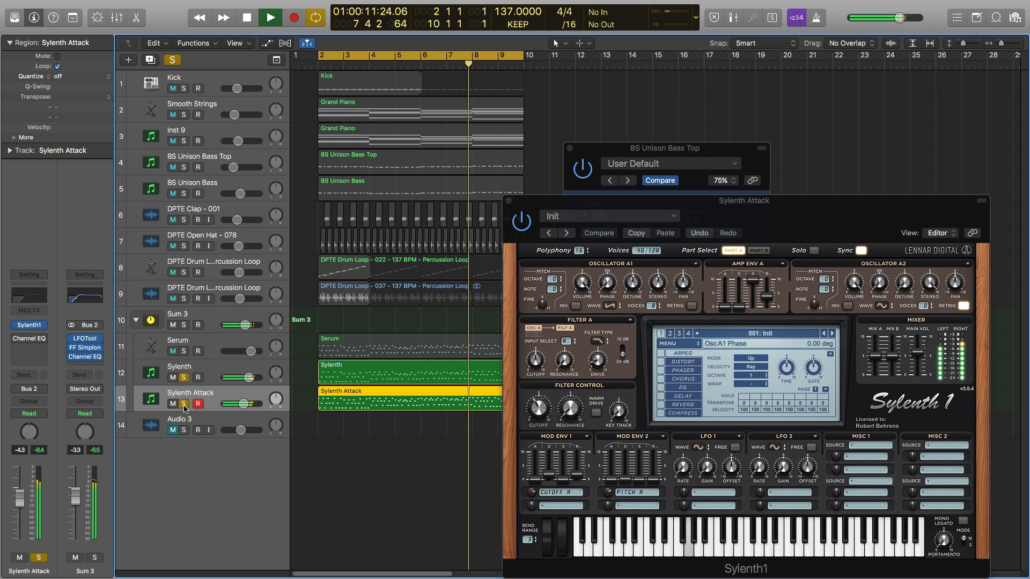
- Extend the solo to the whole Sum 3 stack, listen to its three layers together, and stop playback
{"action": "left_click", "coordinate": [184, 351]}
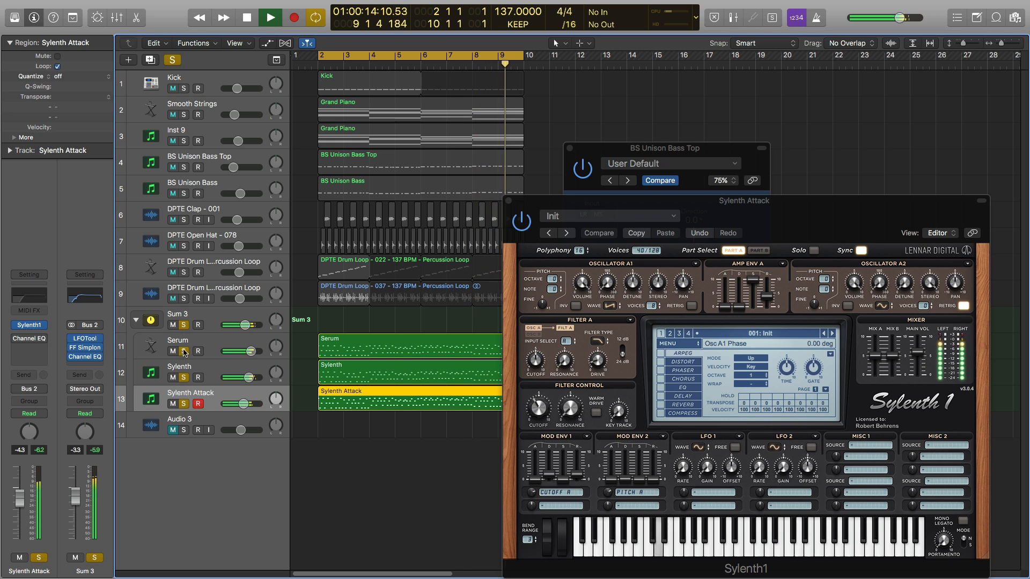
{"action": "left_click", "coordinate": [184, 351]}
{"action": "left_click", "coordinate": [183, 406]}
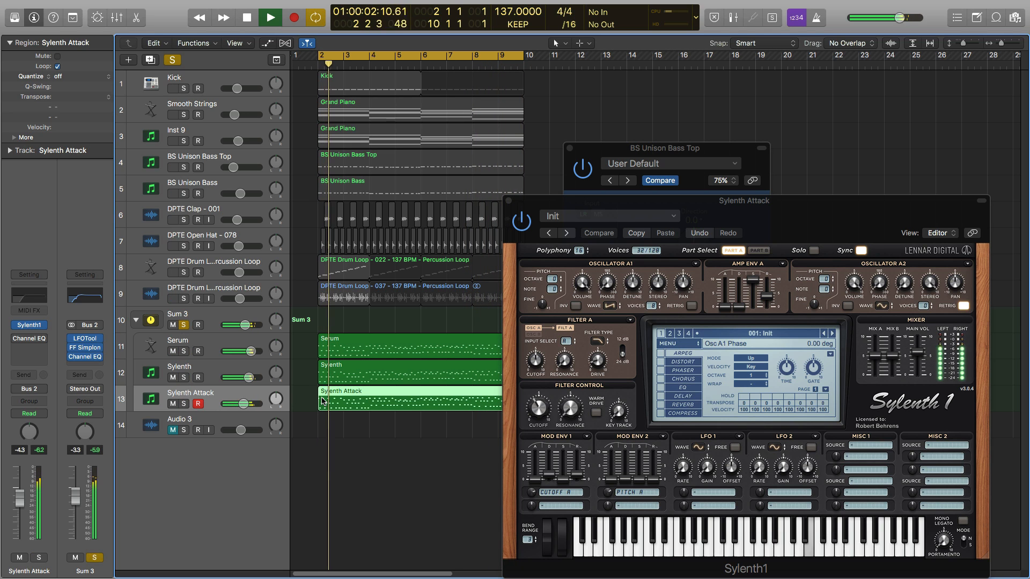
{"action": "key", "text": "space"}
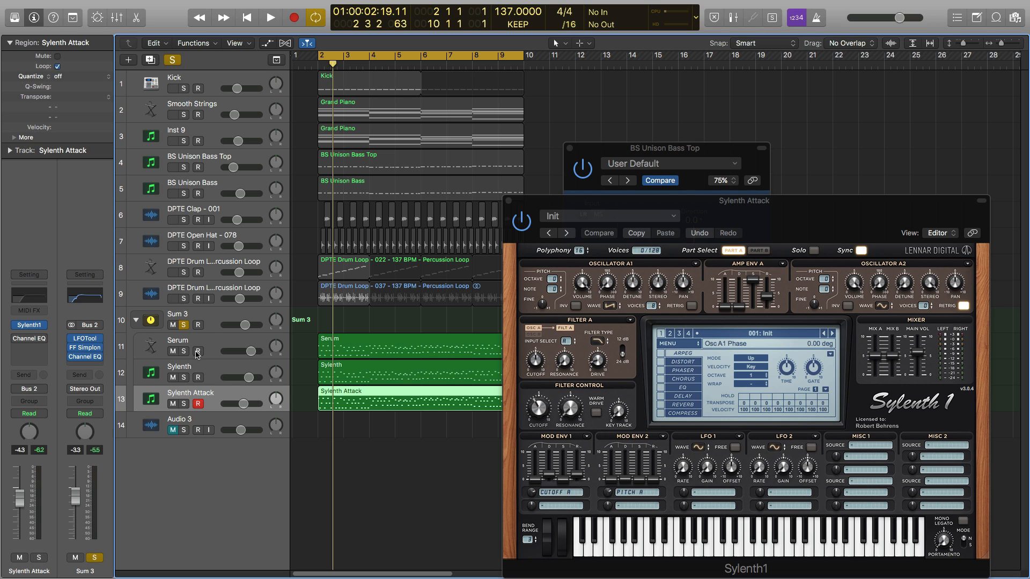
- Review the channel strips of Sum 3, Serum, Sylenth and Sylenth Attack, and show the Bus 1 send's aux channel from Sylenth
{"action": "left_click", "coordinate": [215, 322]}
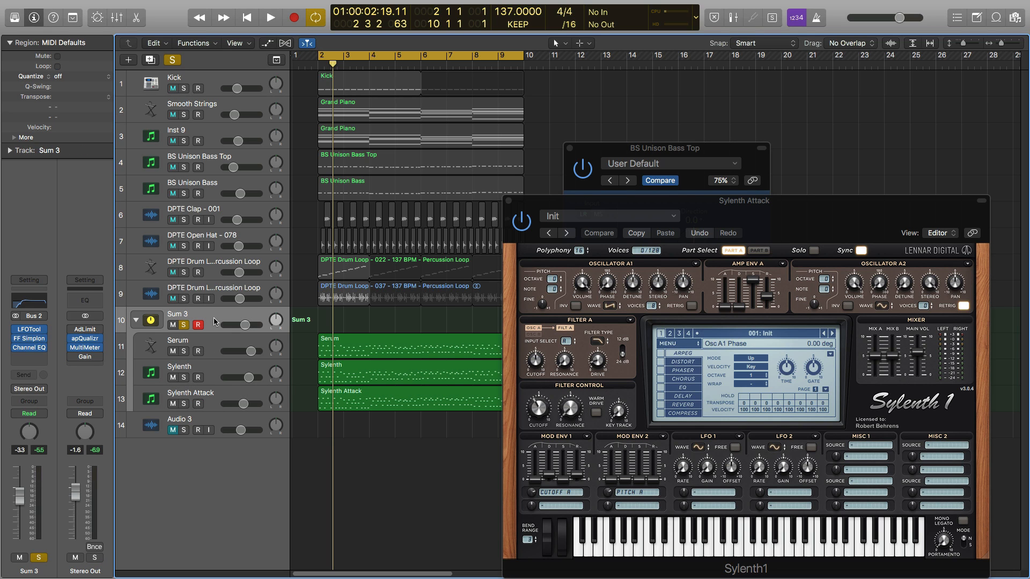
{"action": "left_click", "coordinate": [218, 348]}
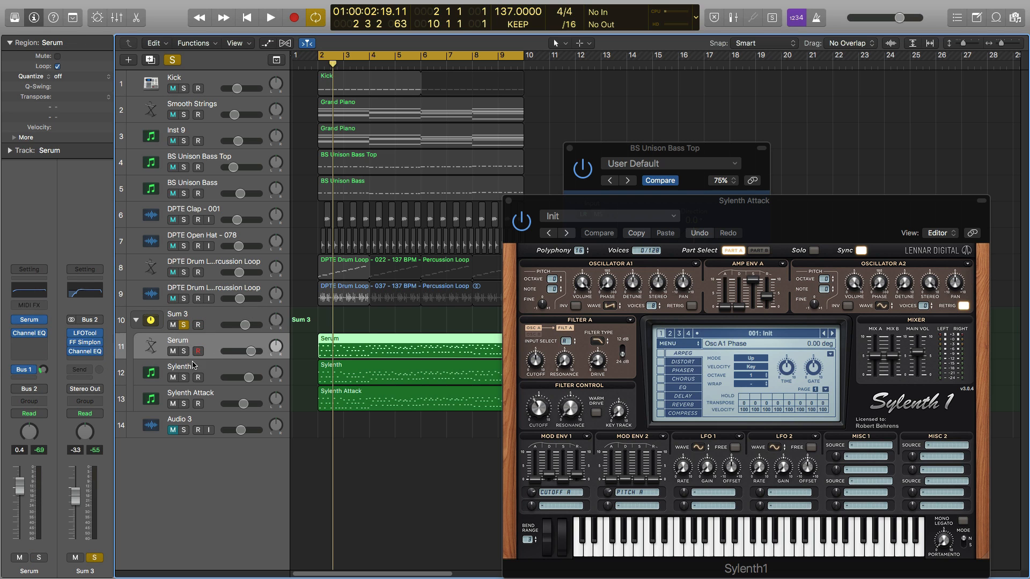
{"action": "left_click", "coordinate": [213, 370]}
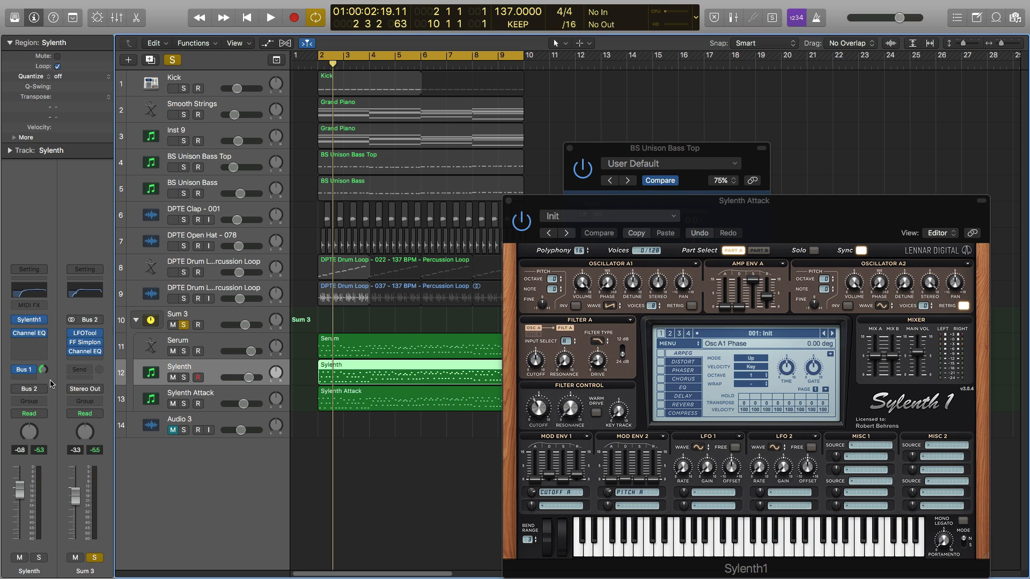
{"action": "left_click", "coordinate": [210, 396]}
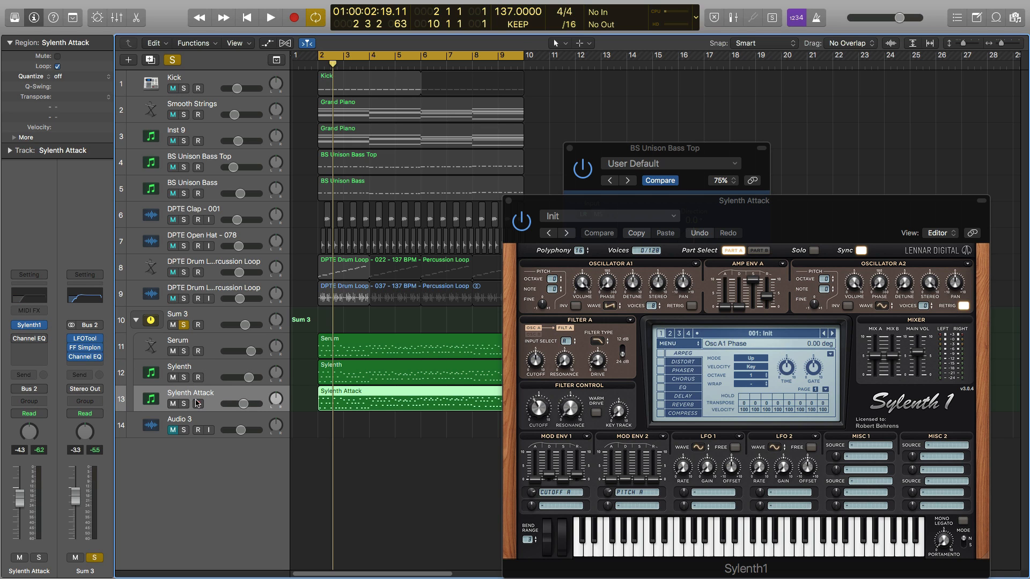
{"action": "left_click", "coordinate": [202, 375]}
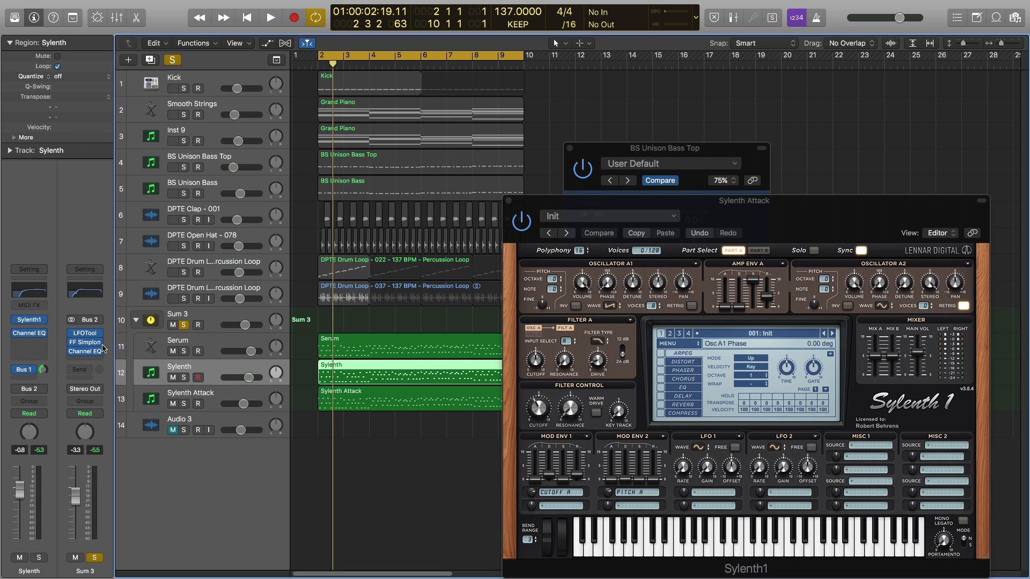
{"action": "mouse_move", "coordinate": [99, 334]}
{"action": "left_click", "coordinate": [24, 370]}
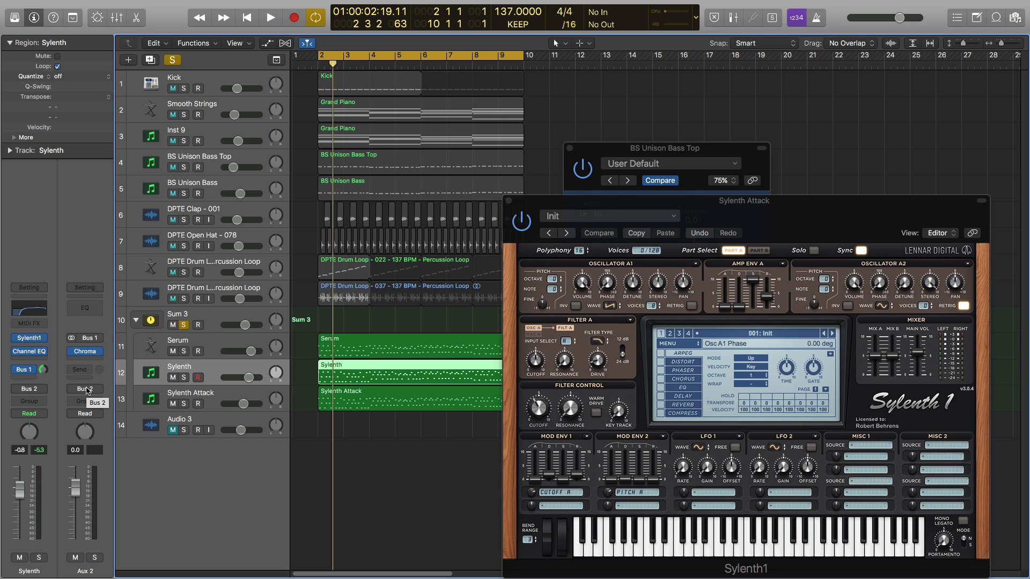
- Lower the Filter 1 frequency in the Sum 3 stack's FF Simplon plug-in during playback, and close the plug-in window
{"action": "left_click", "coordinate": [212, 317]}
{"action": "left_click", "coordinate": [30, 338]}
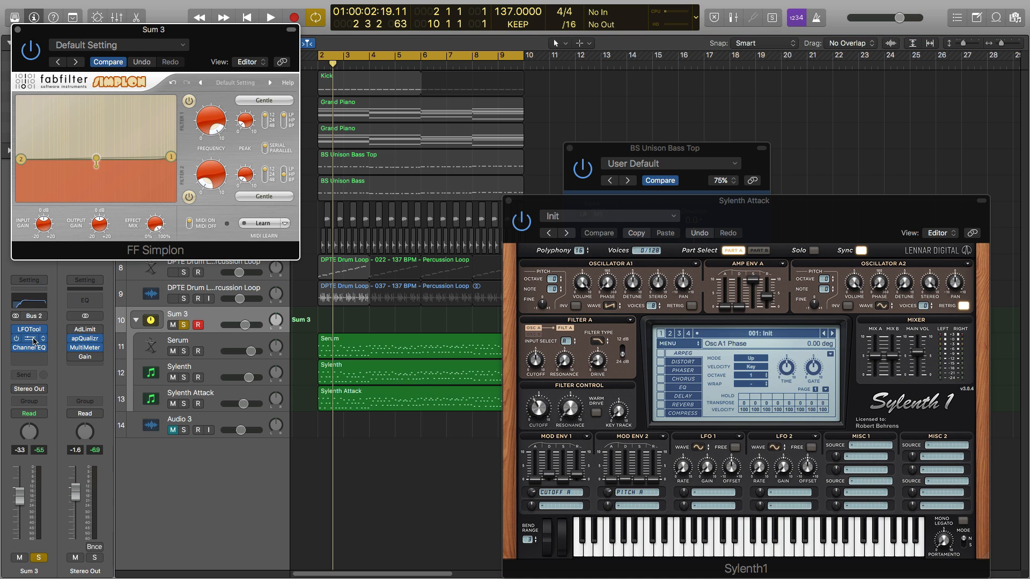
{"action": "key", "text": "space"}
{"action": "left_click_drag", "start_coordinate": [206, 113], "coordinate": [231, 194]}
{"action": "key", "text": "space"}
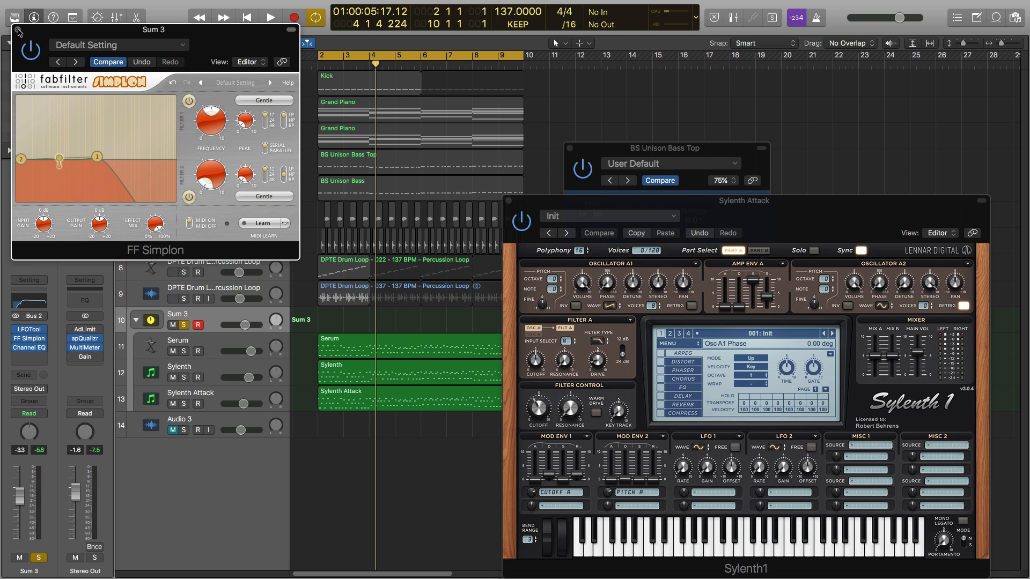
{"action": "left_click", "coordinate": [18, 30]}
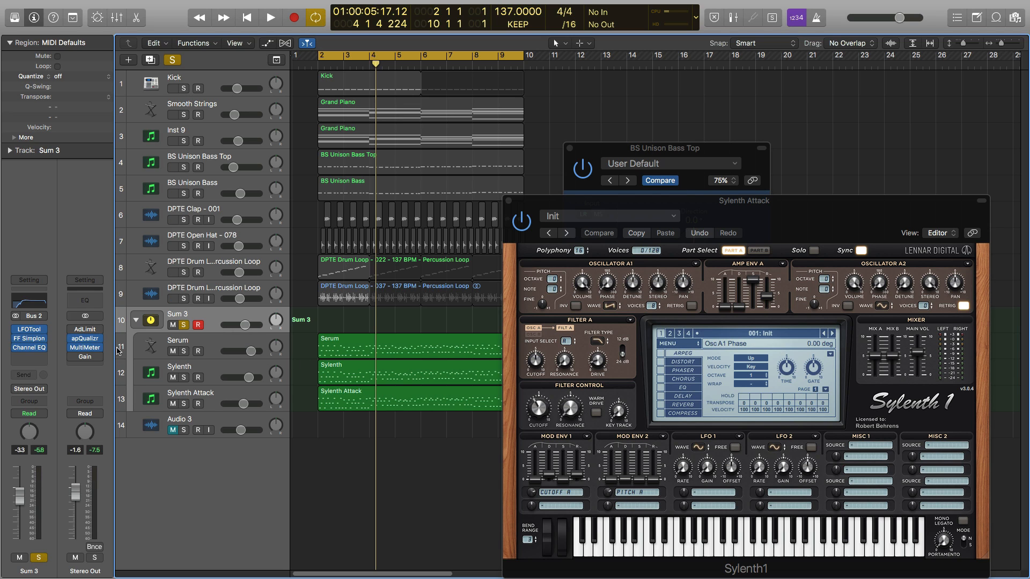
- Open the Gain plug-in on the Stereo Out to examine its Mono setting and play the Sum 3 stack
{"action": "left_click", "coordinate": [84, 358]}
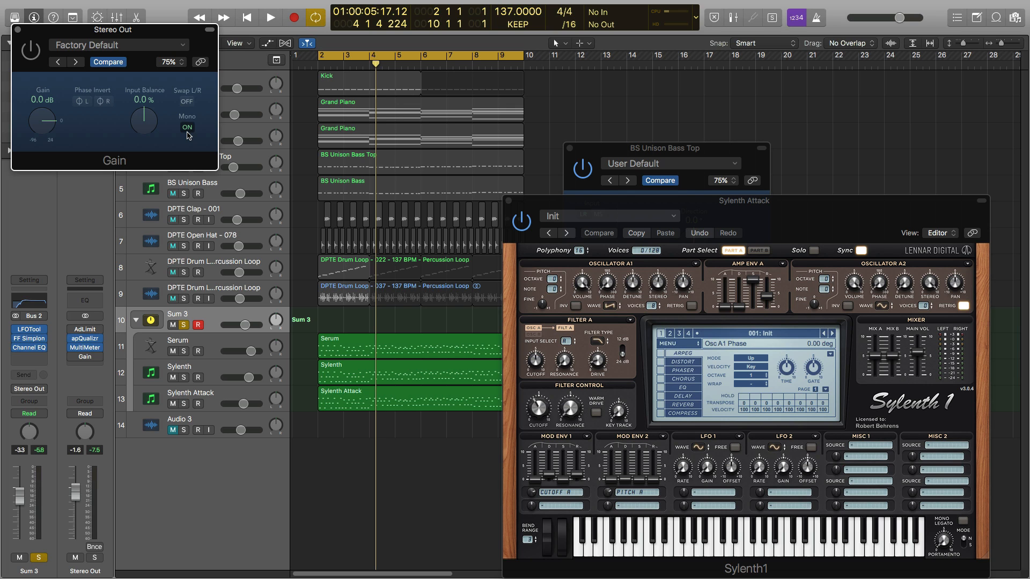
{"action": "mouse_move", "coordinate": [86, 359]}
{"action": "key", "text": "space"}
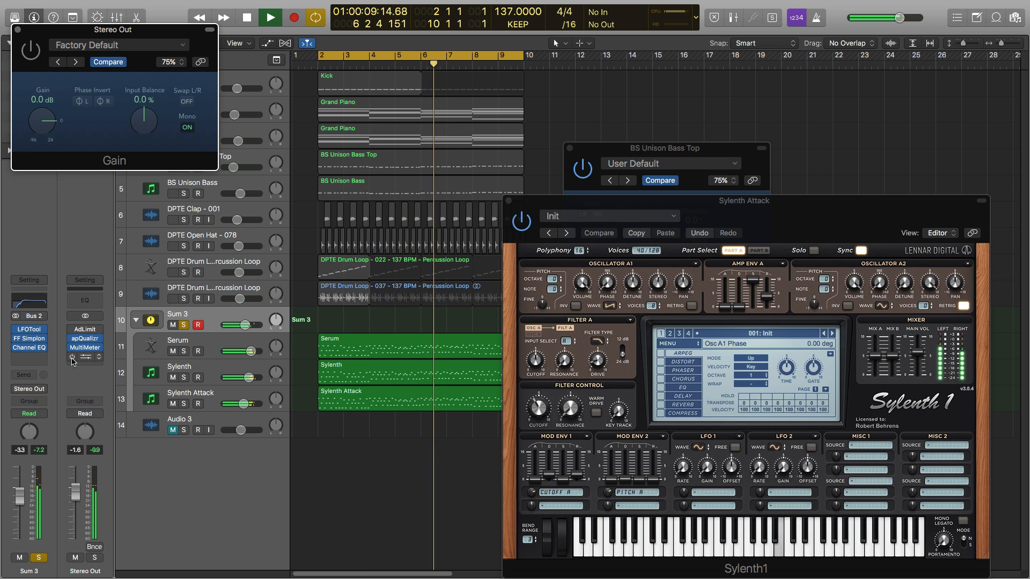
{"action": "key", "text": "space"}
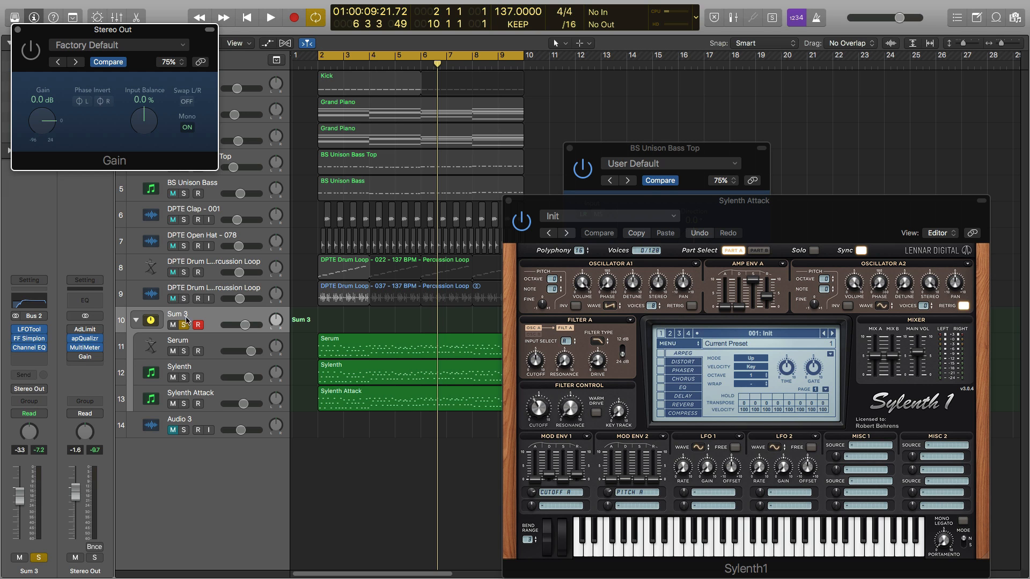
- Check the Serum and Sylenth channel strips, open Sylenth's Sylenth1 instrument, and examine its Part A and Part B oscillators
{"action": "left_click", "coordinate": [211, 348]}
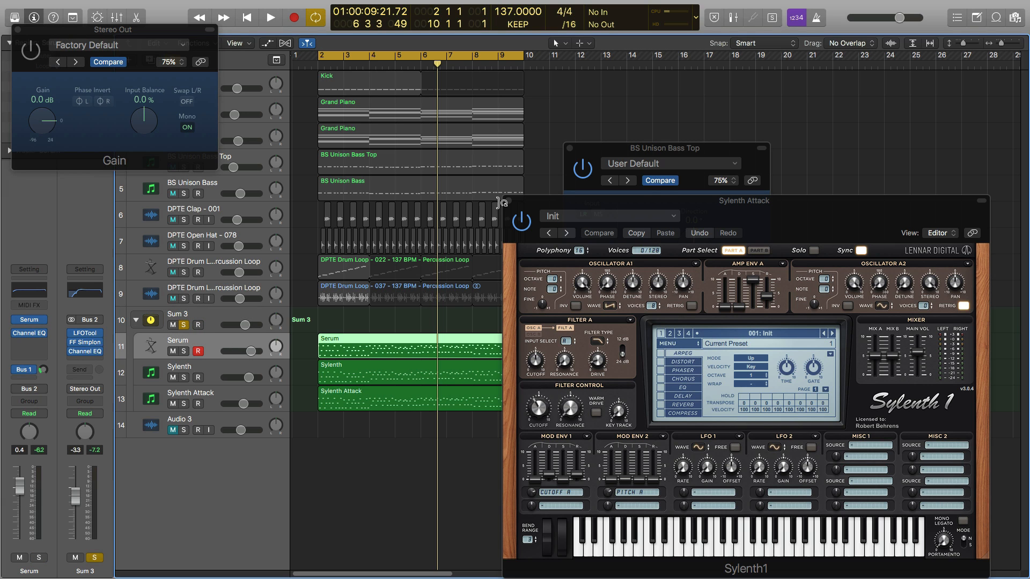
{"action": "left_click", "coordinate": [219, 371]}
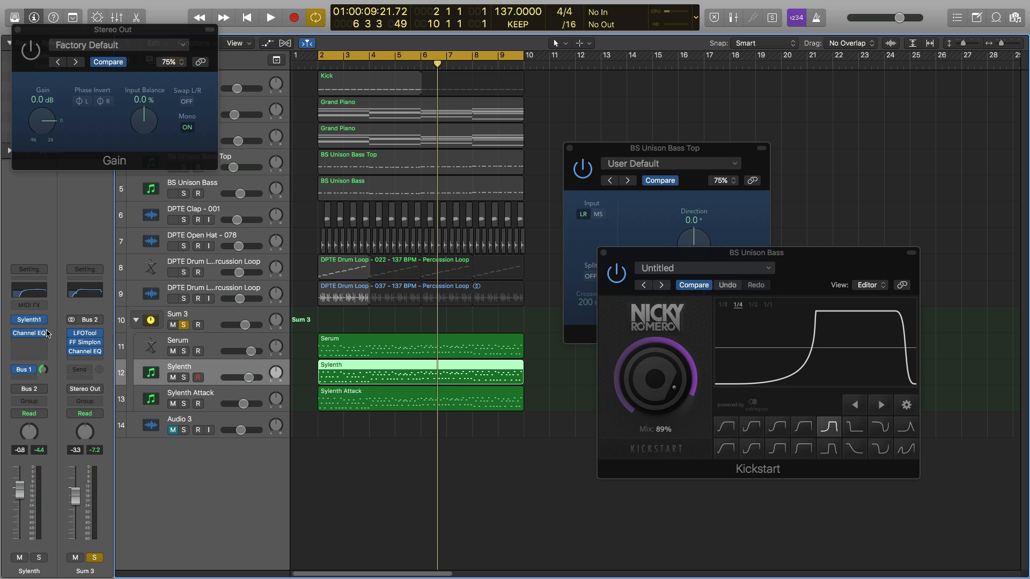
{"action": "left_click", "coordinate": [29, 320]}
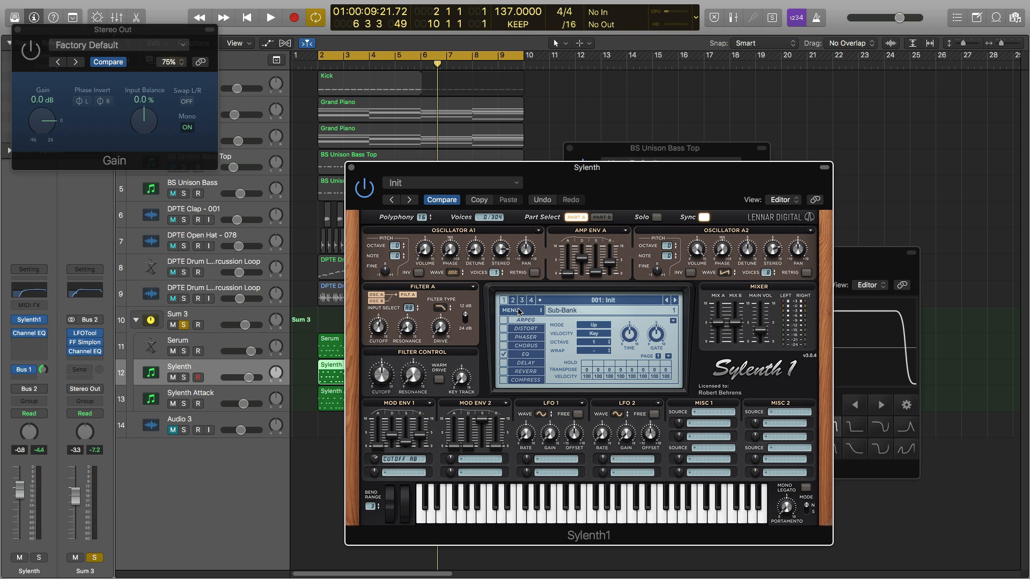
{"action": "mouse_move", "coordinate": [503, 255]}
{"action": "left_click", "coordinate": [601, 217]}
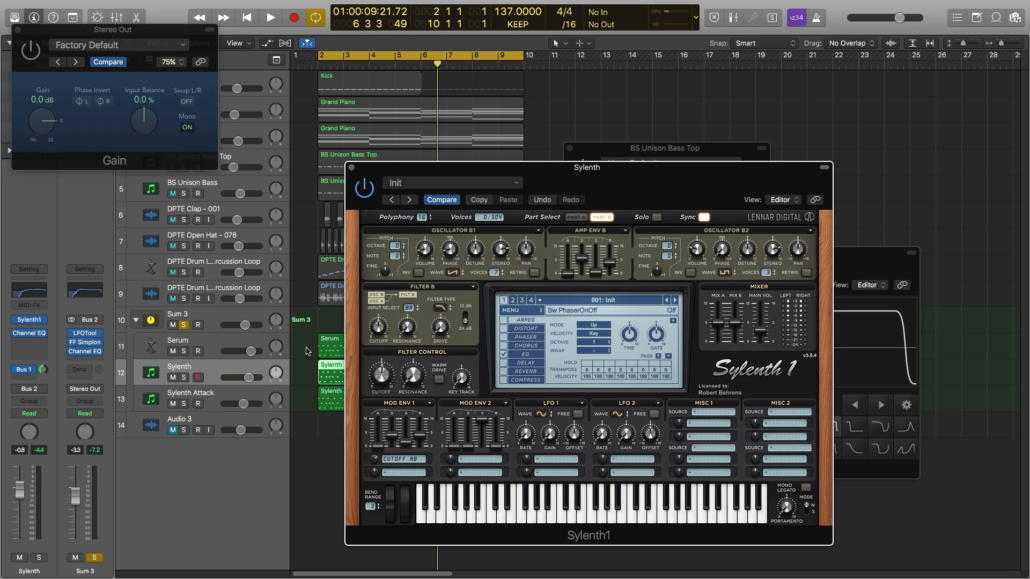
- Play the Sum 3 stack while toggling the Stereo Out Gain plug-in, and briefly check the stack's FF Simplon before stopping
{"action": "key", "text": "space"}
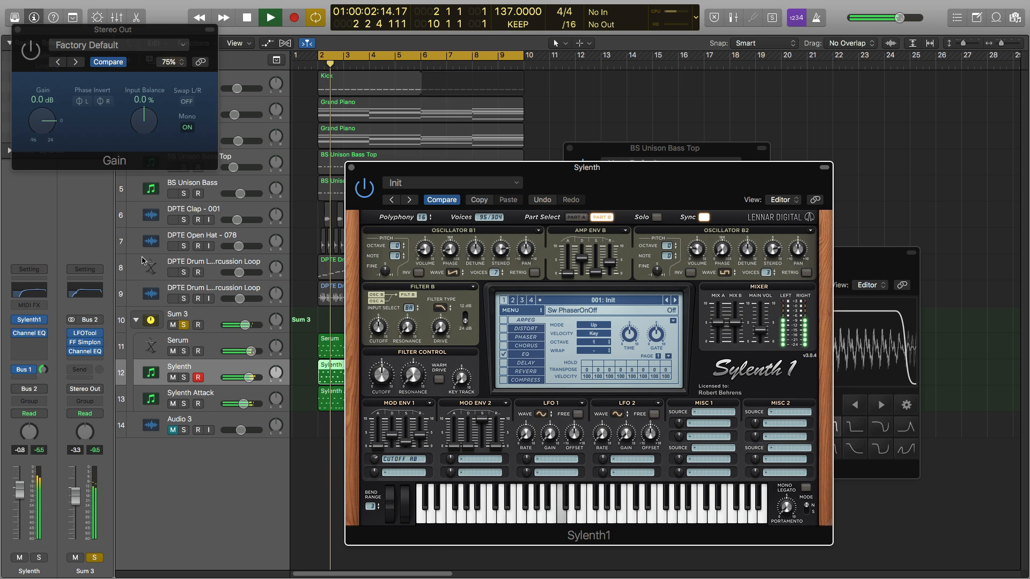
{"action": "left_click", "coordinate": [21, 58]}
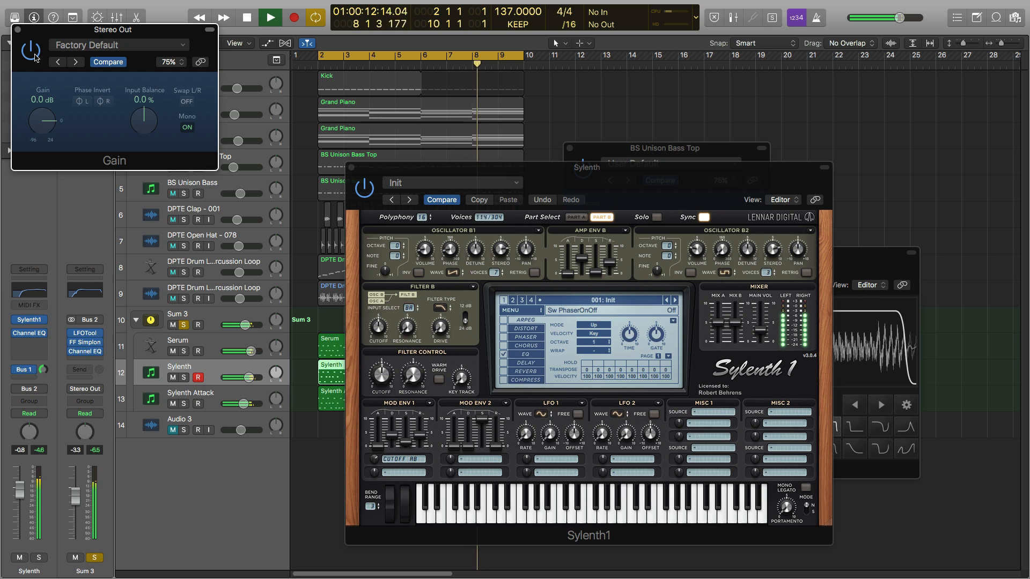
{"action": "left_click", "coordinate": [198, 315]}
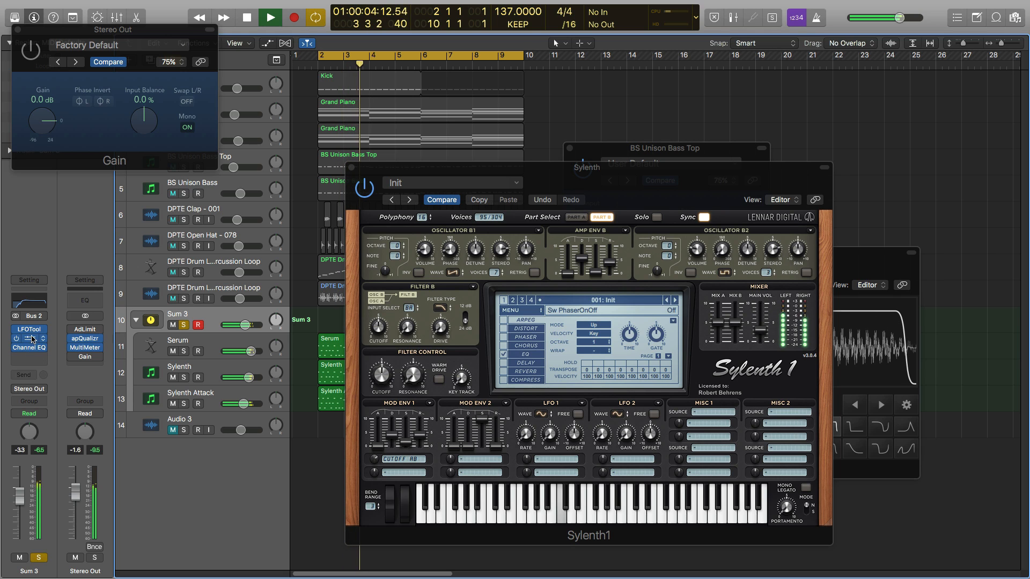
{"action": "left_click", "coordinate": [30, 339]}
{"action": "left_click_drag", "start_coordinate": [202, 131], "coordinate": [201, 81]}
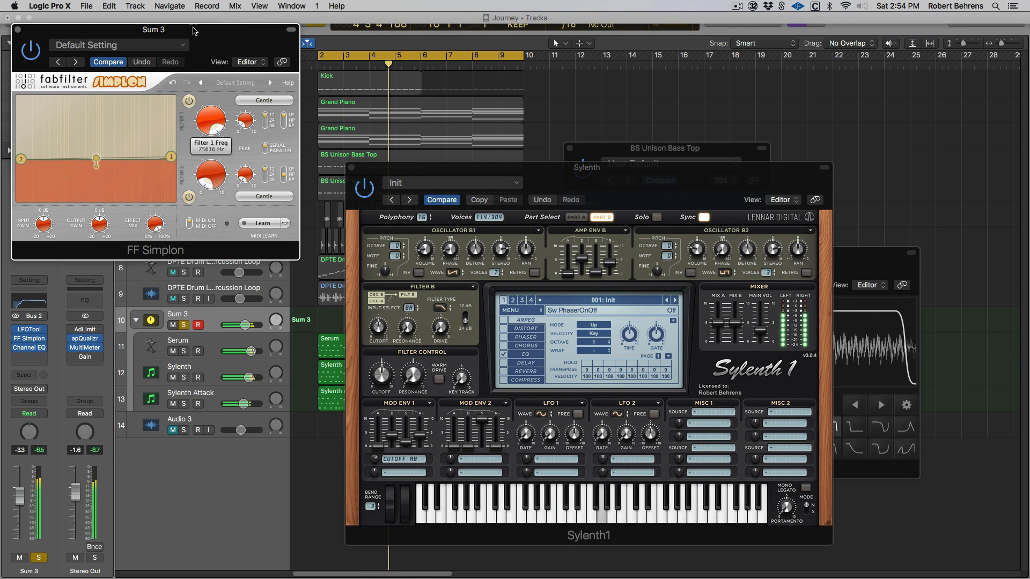
{"action": "left_click", "coordinate": [17, 29]}
{"action": "key", "text": "space"}
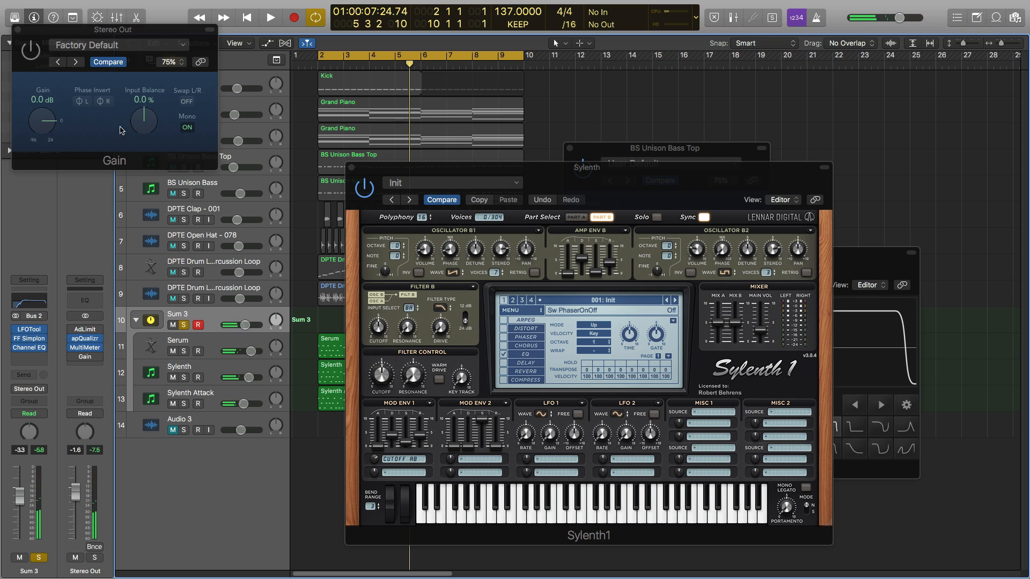
- Compare the soloed Sum 3 stack in stereo and mono by toggling the Stereo Out Gain plug-in's bypass, leaving it enabled
{"action": "key", "text": "space"}
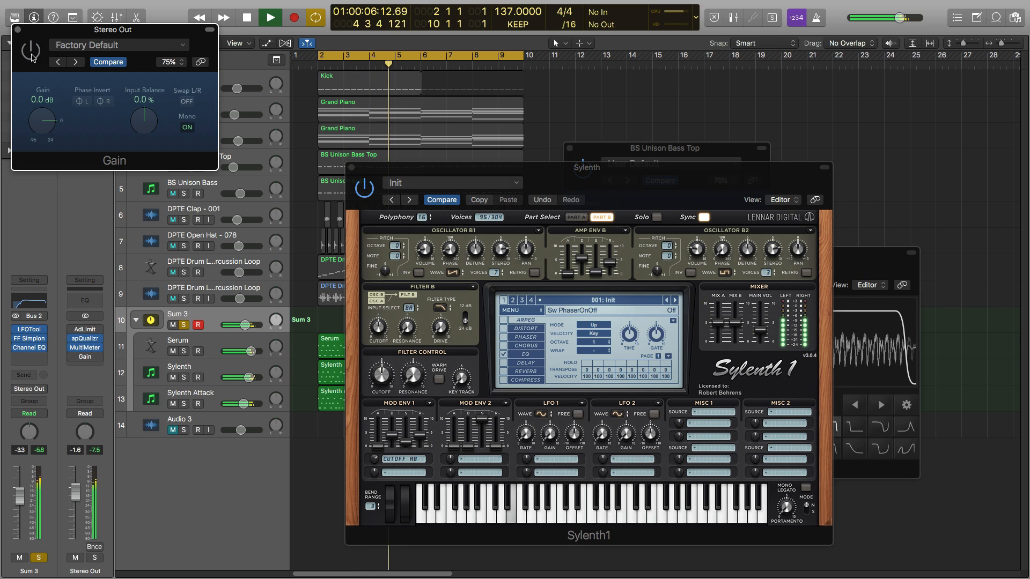
{"action": "key", "text": "space"}
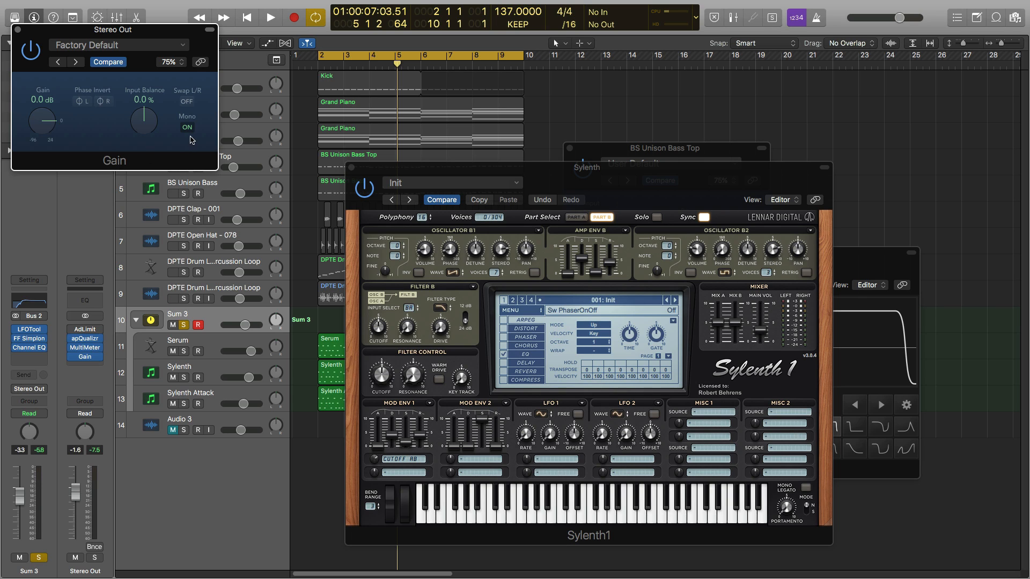
{"action": "left_click", "coordinate": [33, 59]}
{"action": "key", "text": "space"}
{"action": "left_click", "coordinate": [33, 59]}
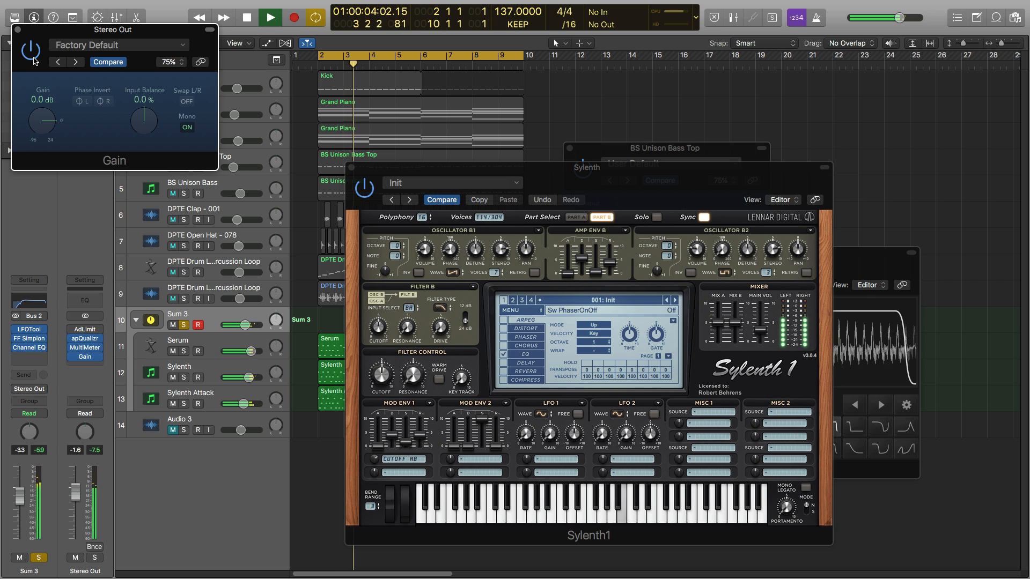
{"action": "key", "text": "space"}
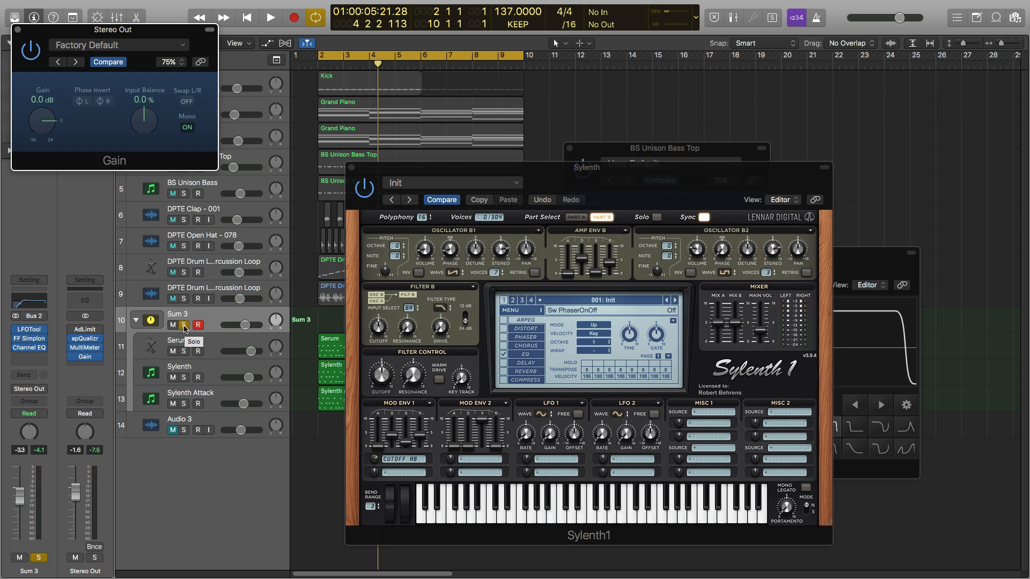
- Unsolo the Sum 3 stack and listen to the full arrangement through the mono Gain plug-in, and stop playback
{"action": "left_click", "coordinate": [183, 325]}
{"action": "key", "text": "space"}
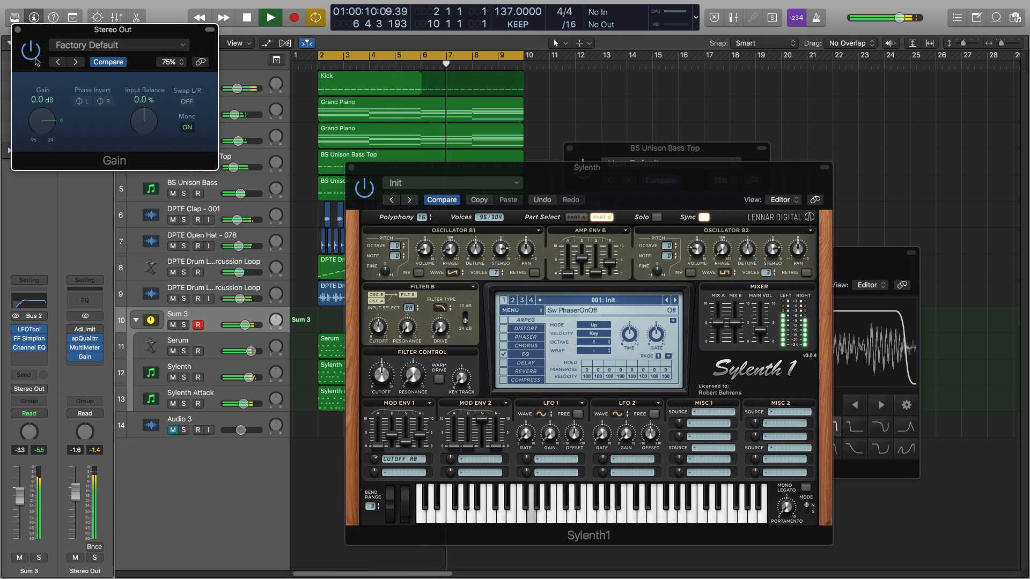
{"action": "key", "text": "space"}
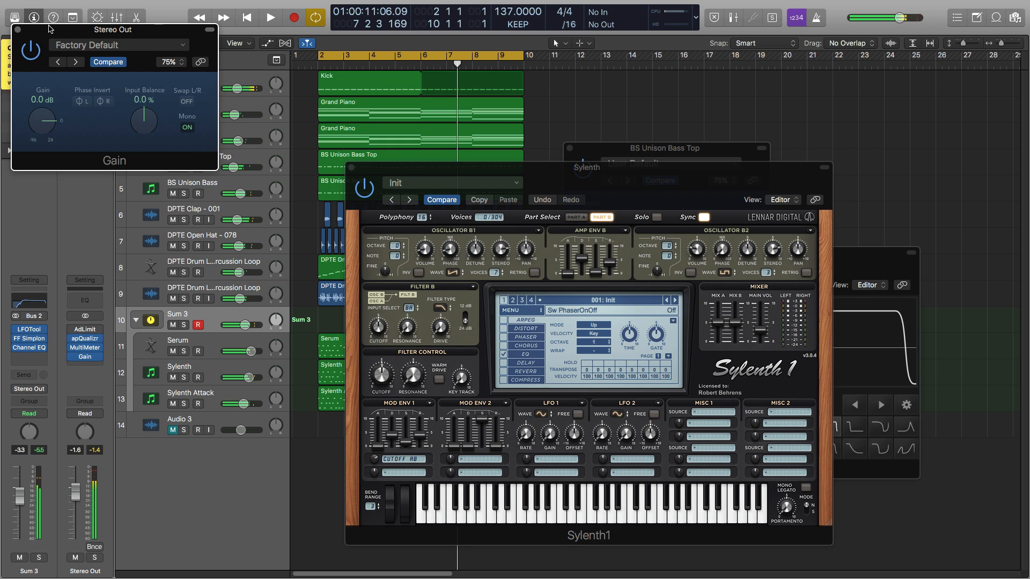
- Solo BS Unison Bass Top, BS Unison Bass and the Sum 3 stack, and listen to them together
{"action": "left_click_drag", "start_coordinate": [50, 28], "coordinate": [449, 144]}
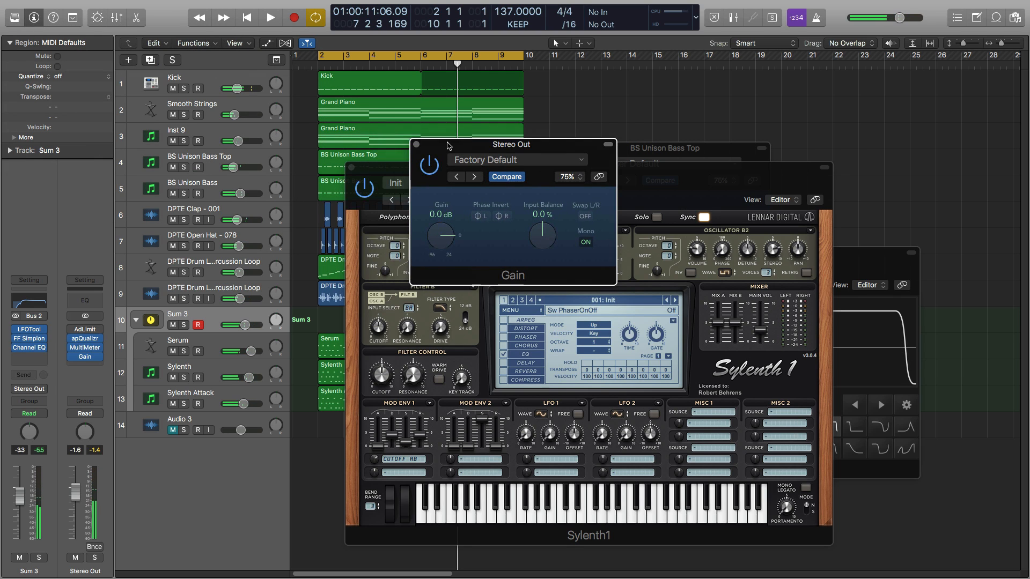
{"action": "left_click", "coordinate": [184, 167]}
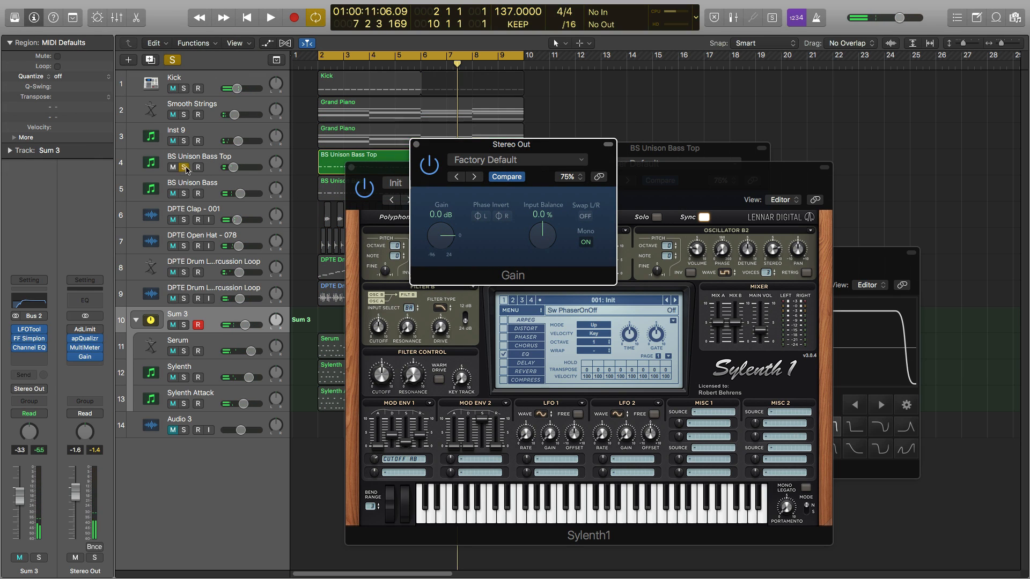
{"action": "left_click", "coordinate": [184, 193]}
{"action": "left_click", "coordinate": [184, 325]}
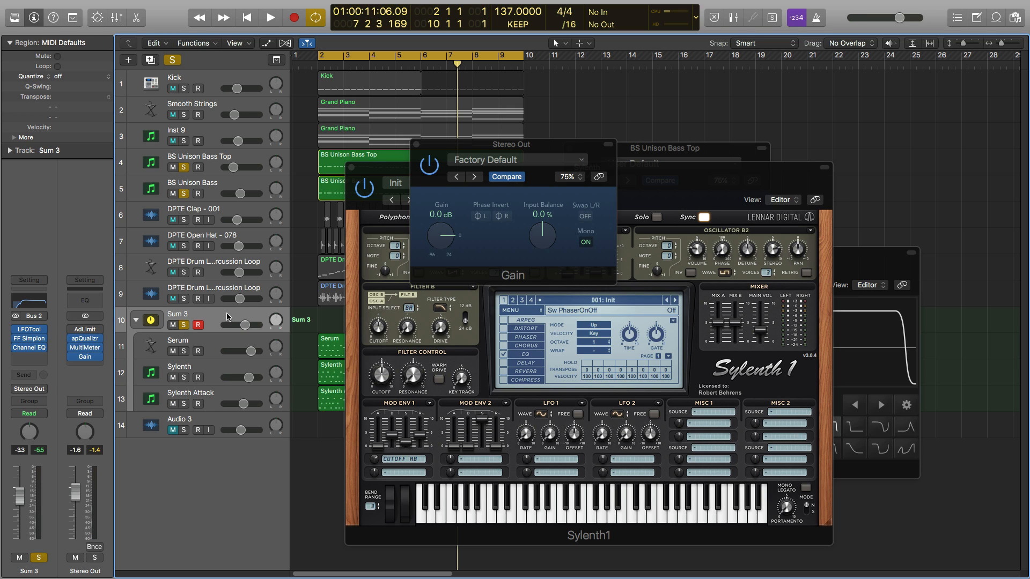
{"action": "key", "text": "space"}
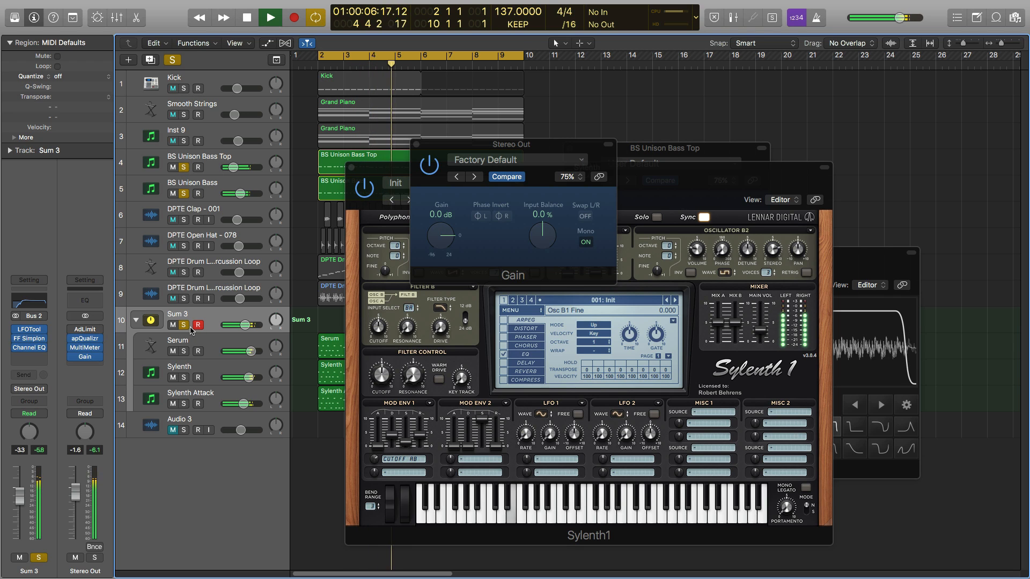
{"action": "key", "text": "space"}
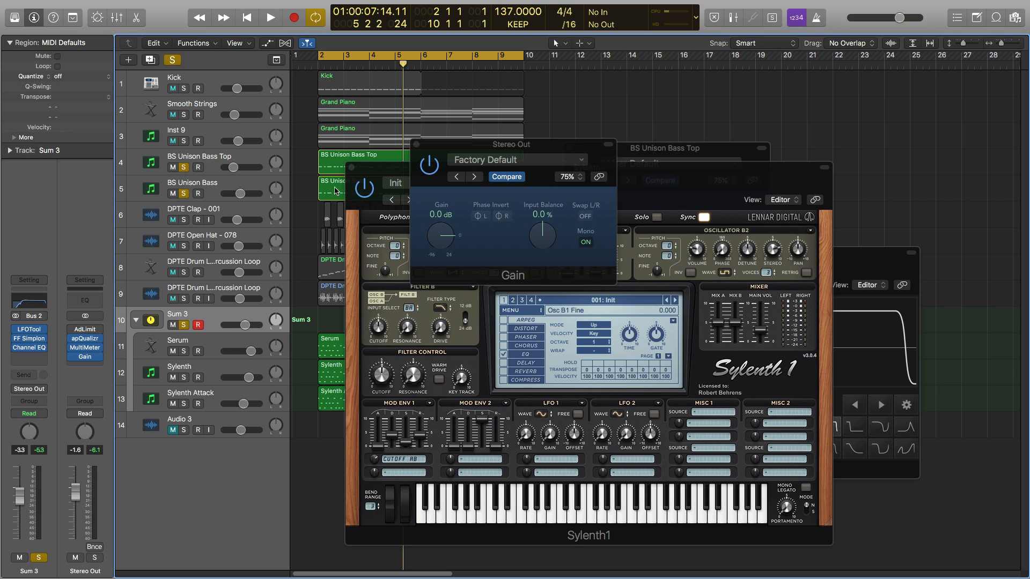
- Move the 850 Hz band in BS Unison Bass Top's Channel EQ to 2150 Hz at +7.5 dB during playback
{"action": "left_click", "coordinate": [214, 162]}
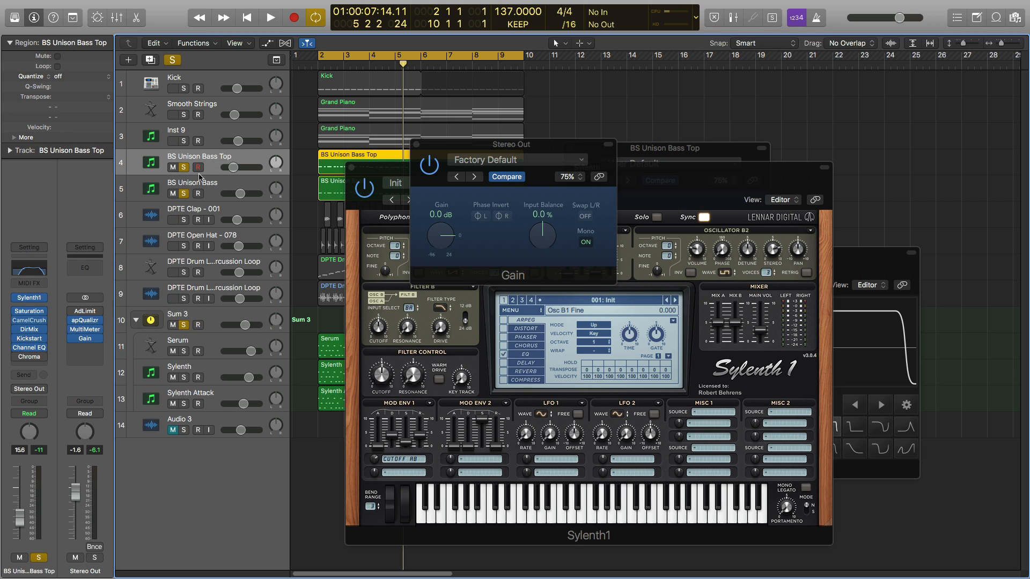
{"action": "key", "text": "space"}
{"action": "left_click", "coordinate": [34, 271]}
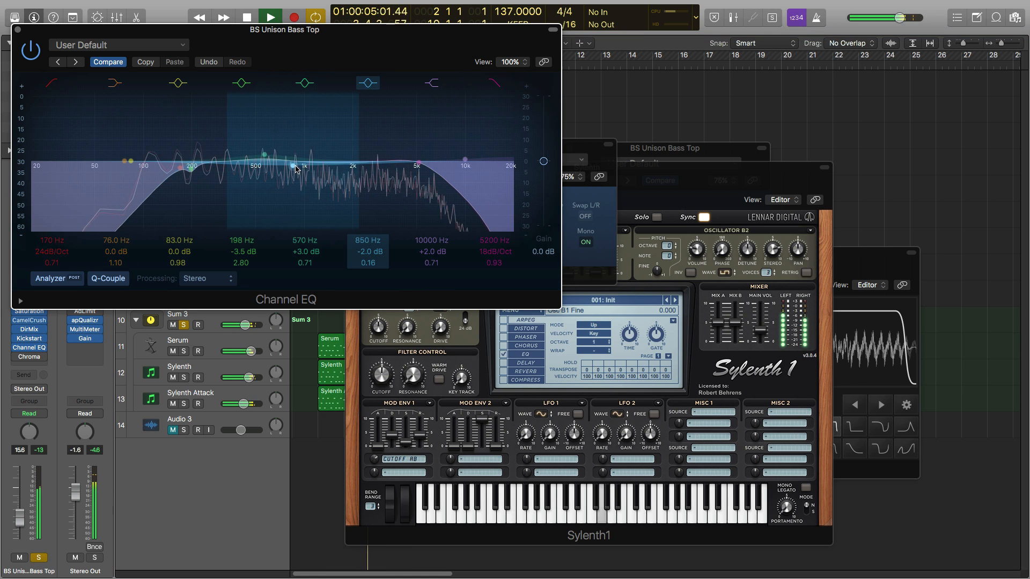
{"action": "left_click_drag", "start_coordinate": [293, 168], "coordinate": [364, 141]}
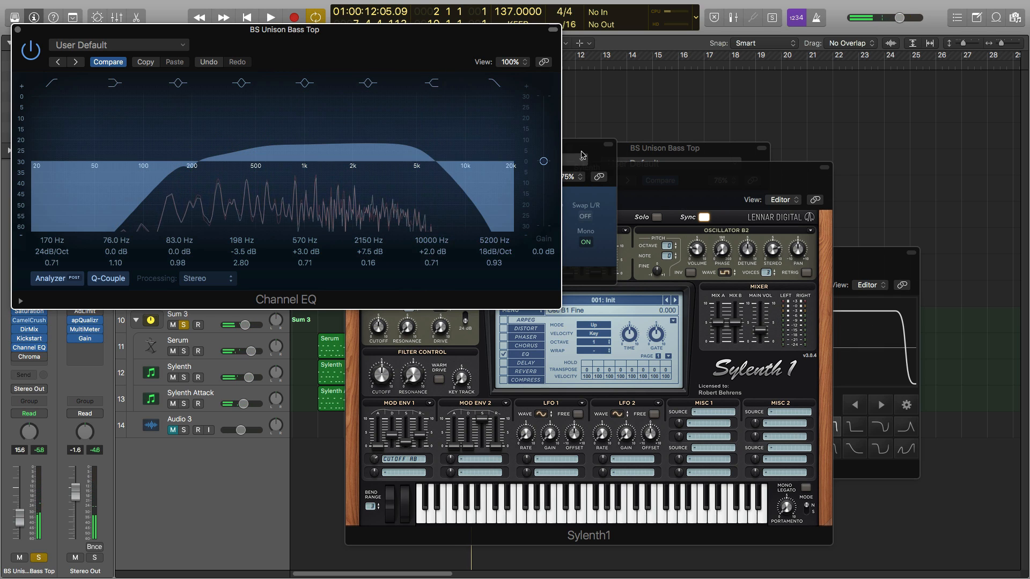
- Play the soloed tracks in mono, and switch off Mono in the Stereo Out Gain plug-in to hear them in stereo
{"action": "left_click_drag", "start_coordinate": [588, 149], "coordinate": [702, 132]}
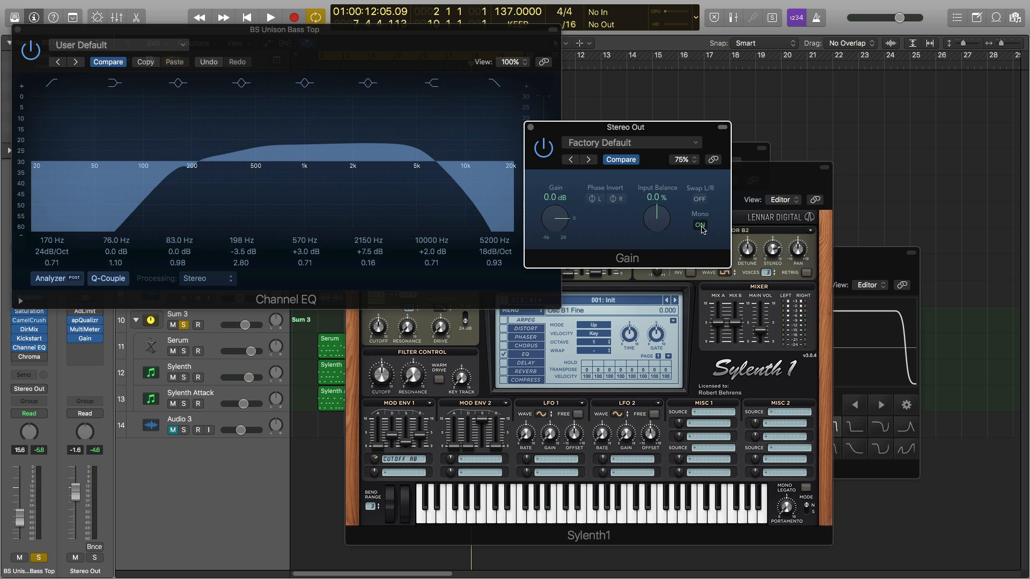
{"action": "key", "text": "space"}
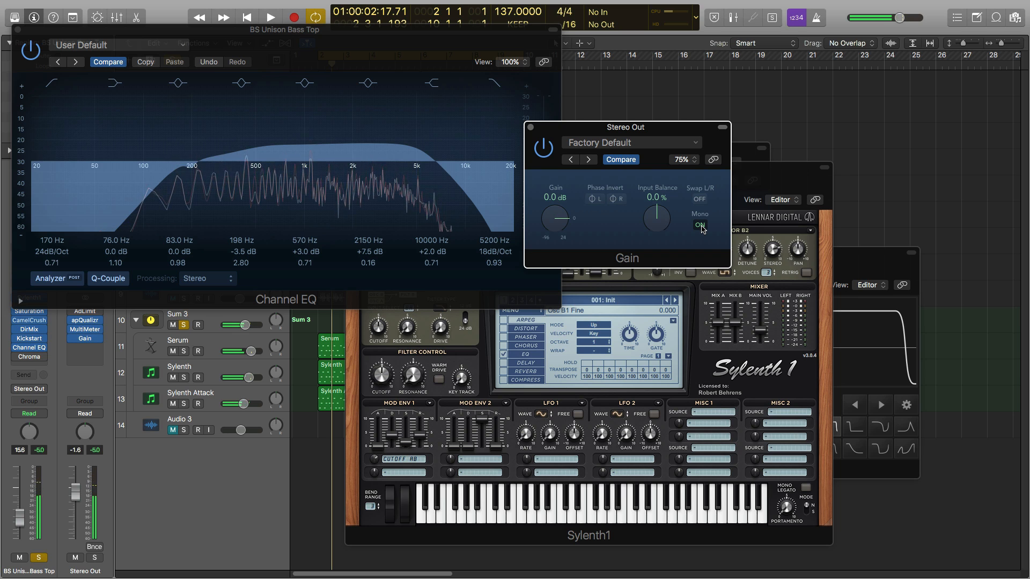
{"action": "left_click", "coordinate": [700, 225]}
{"action": "key", "text": "space"}
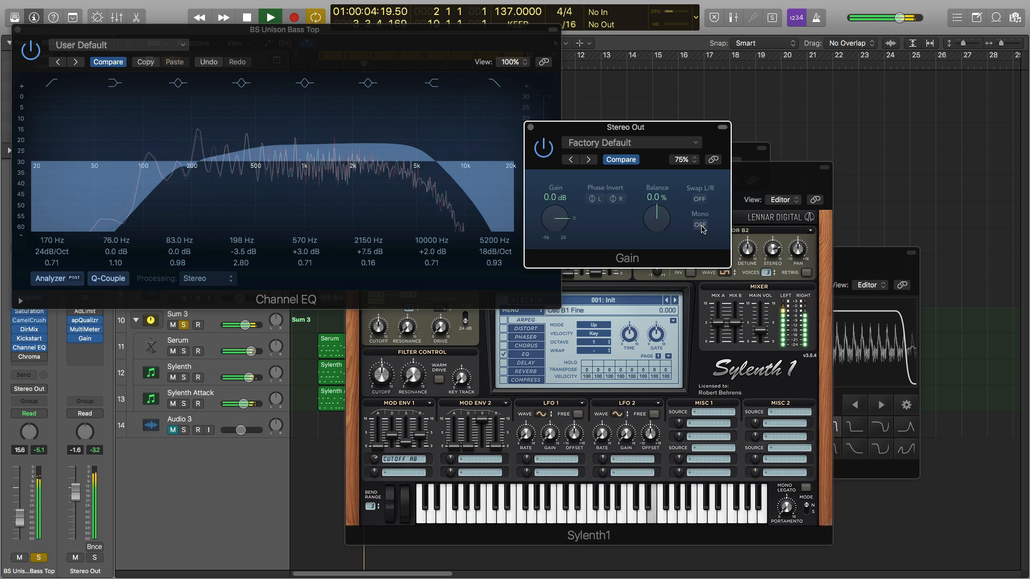
- Toggle the solos during playback to compare the soloed tracks with the full mix in stereo, and stop playback
{"action": "left_click_drag", "start_coordinate": [60, 34], "coordinate": [308, 99]}
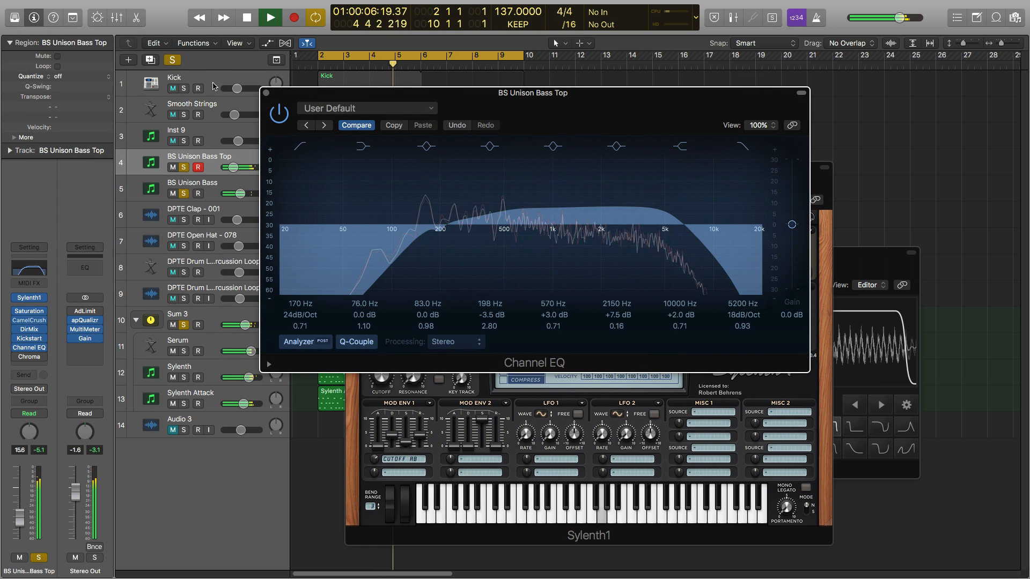
{"action": "left_click", "coordinate": [173, 62]}
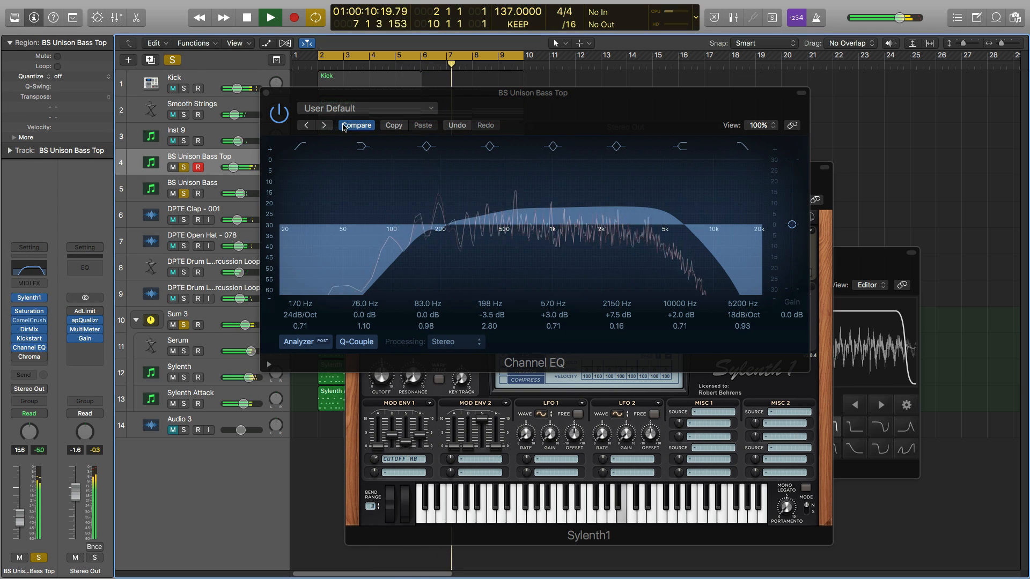
{"action": "left_click_drag", "start_coordinate": [310, 109], "coordinate": [244, 220]}
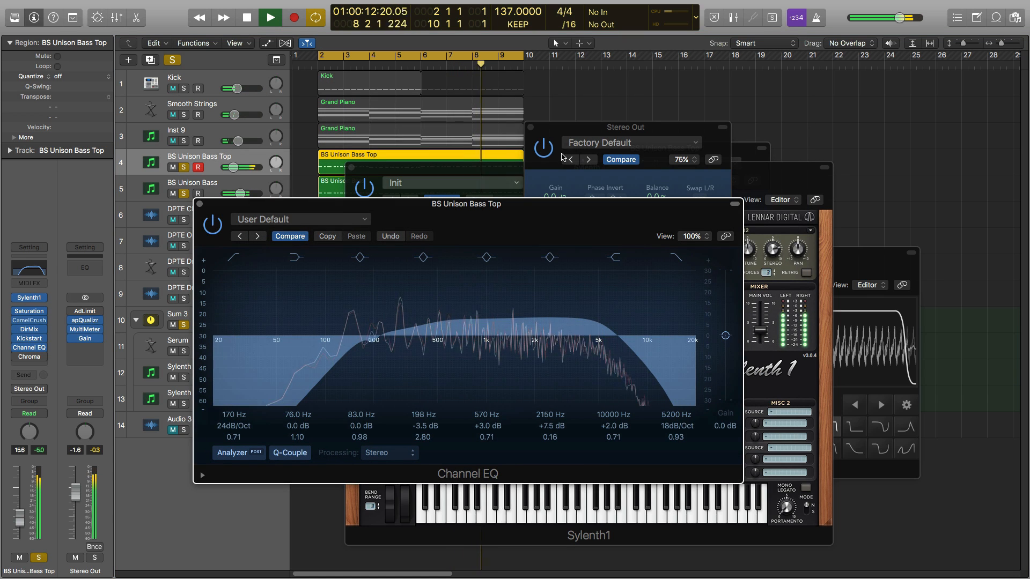
{"action": "left_click", "coordinate": [601, 185]}
{"action": "key", "text": "space"}
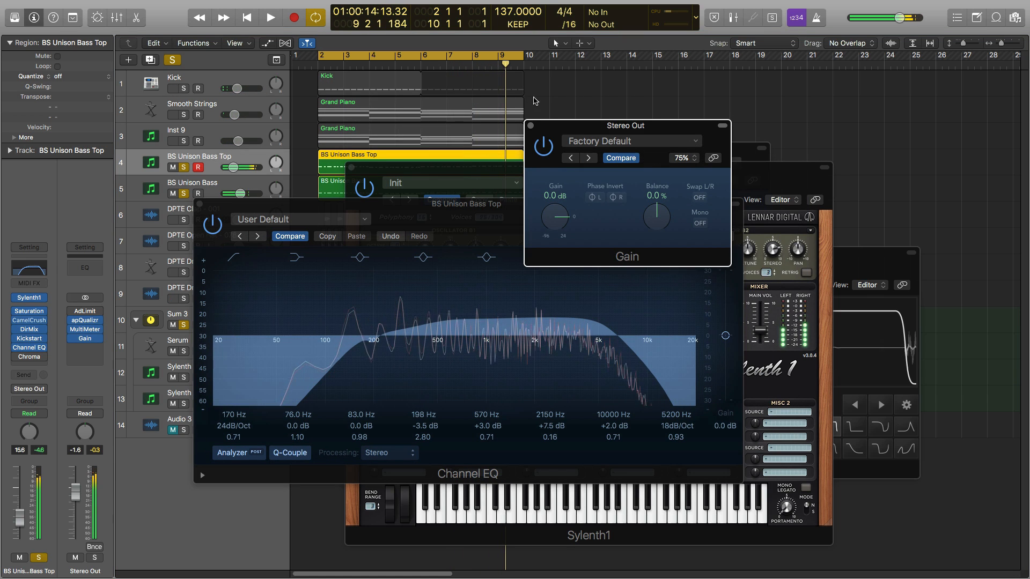
- Revert the BS Unison Bass Top Channel EQ to its saved settings with Compare, and close the Gain and Channel EQ windows
{"action": "left_click", "coordinate": [551, 93]}
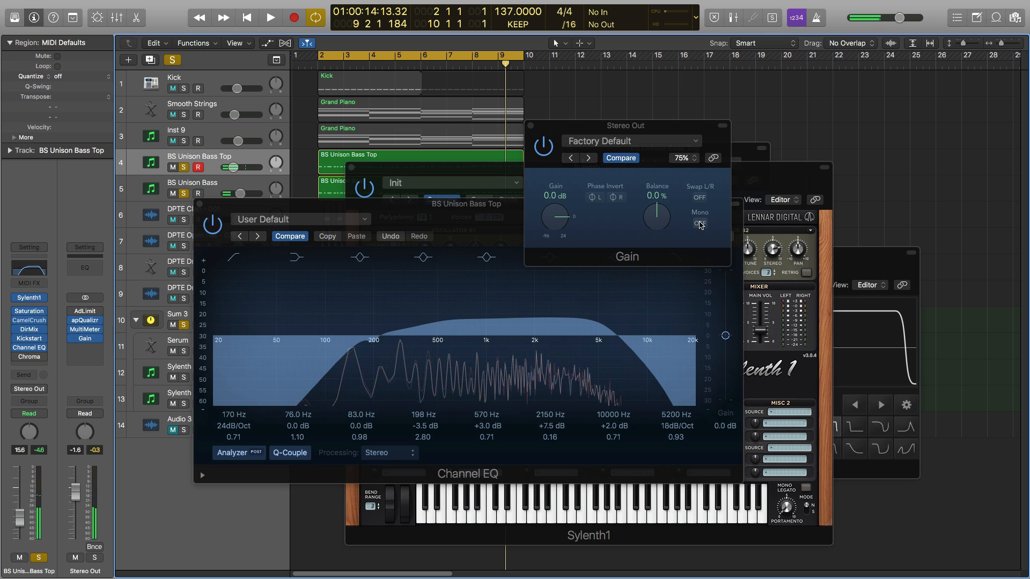
{"action": "left_click", "coordinate": [299, 238]}
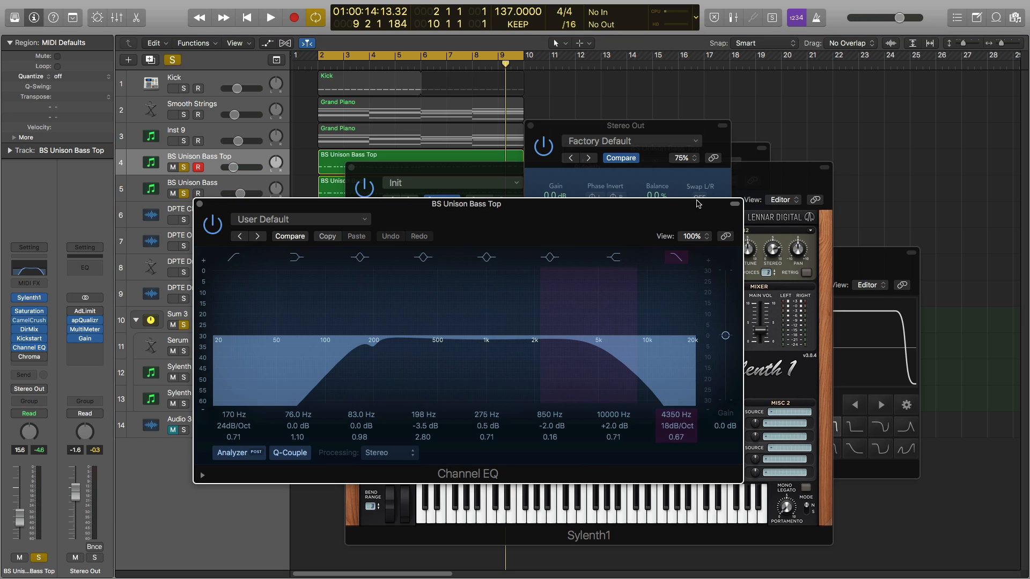
{"action": "left_click", "coordinate": [571, 130]}
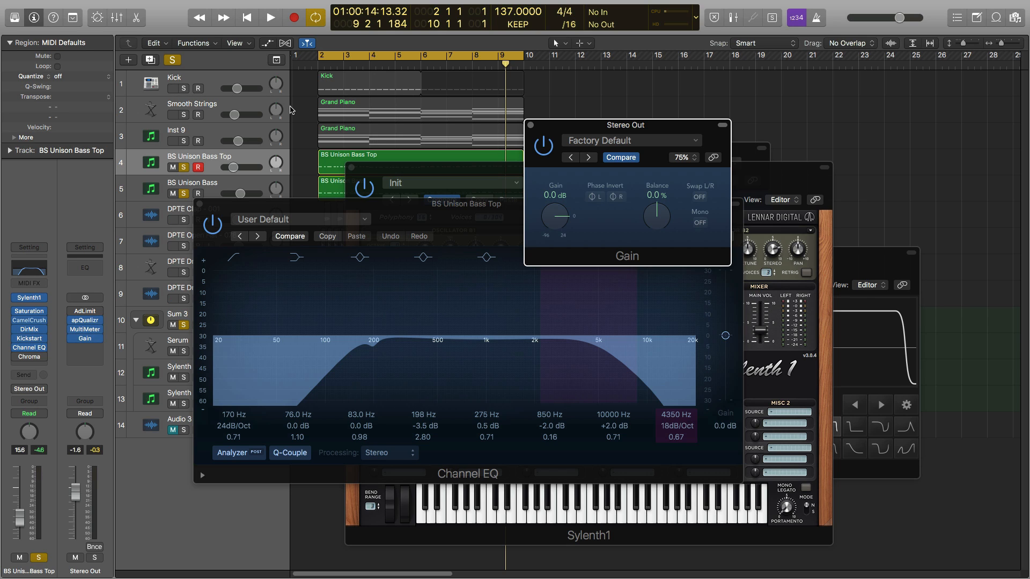
{"action": "left_click", "coordinate": [531, 127]}
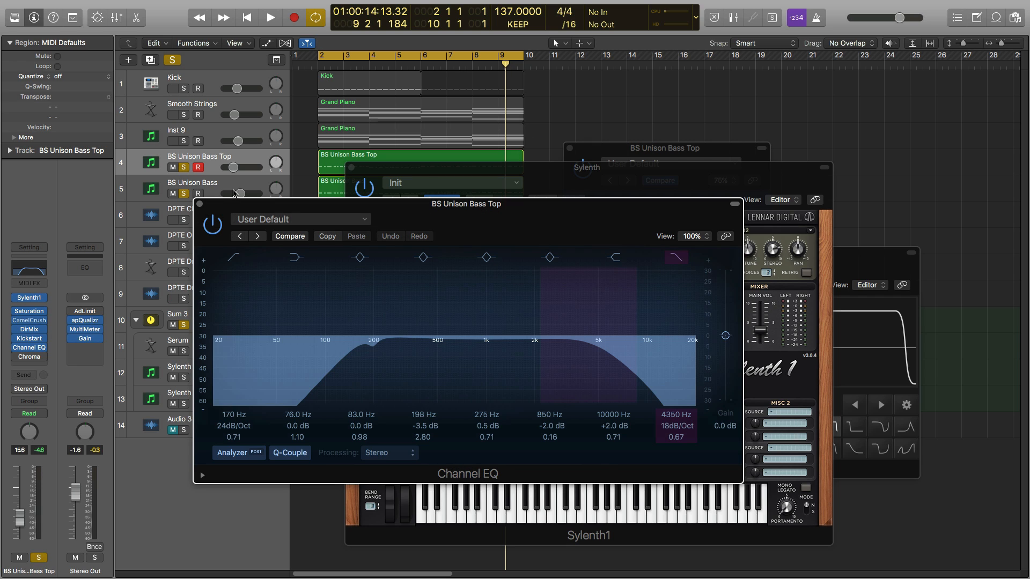
{"action": "left_click", "coordinate": [200, 204]}
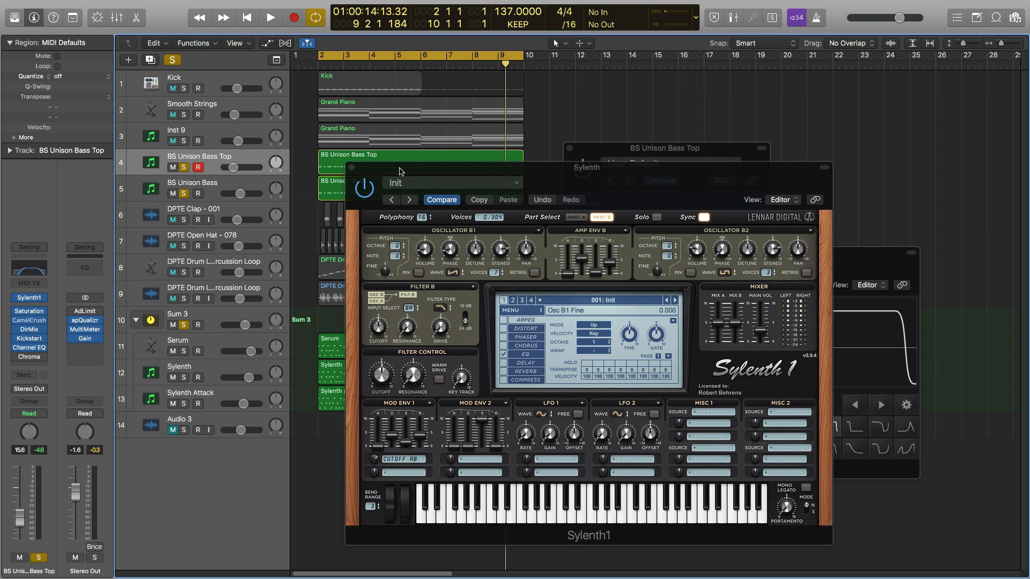
- Bypass the Stereo Out Gain plug-in, clear all solos, and play the full arrangement
{"action": "left_click_drag", "start_coordinate": [399, 171], "coordinate": [359, 177]}
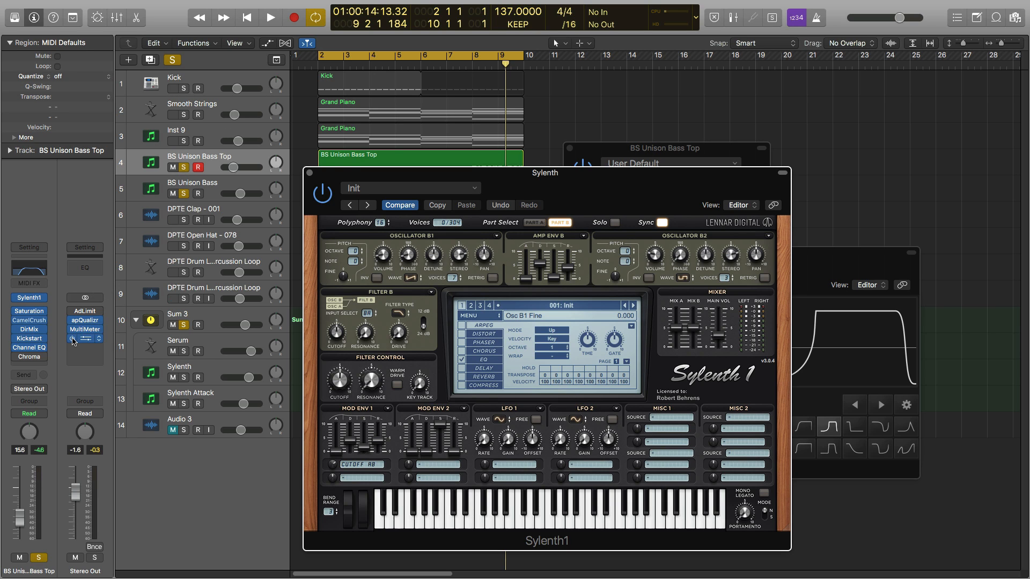
{"action": "mouse_move", "coordinate": [74, 340]}
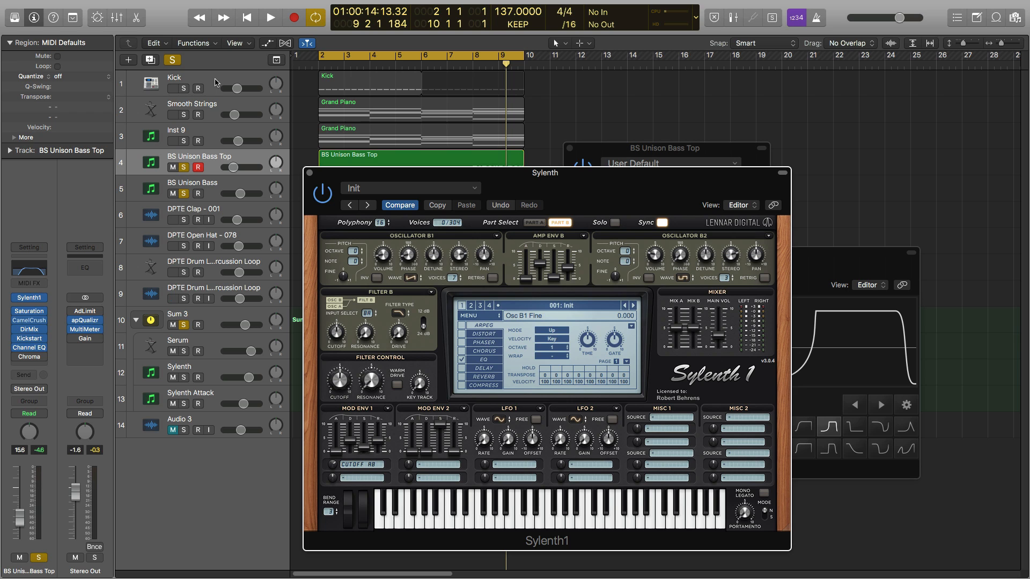
{"action": "left_click", "coordinate": [171, 61]}
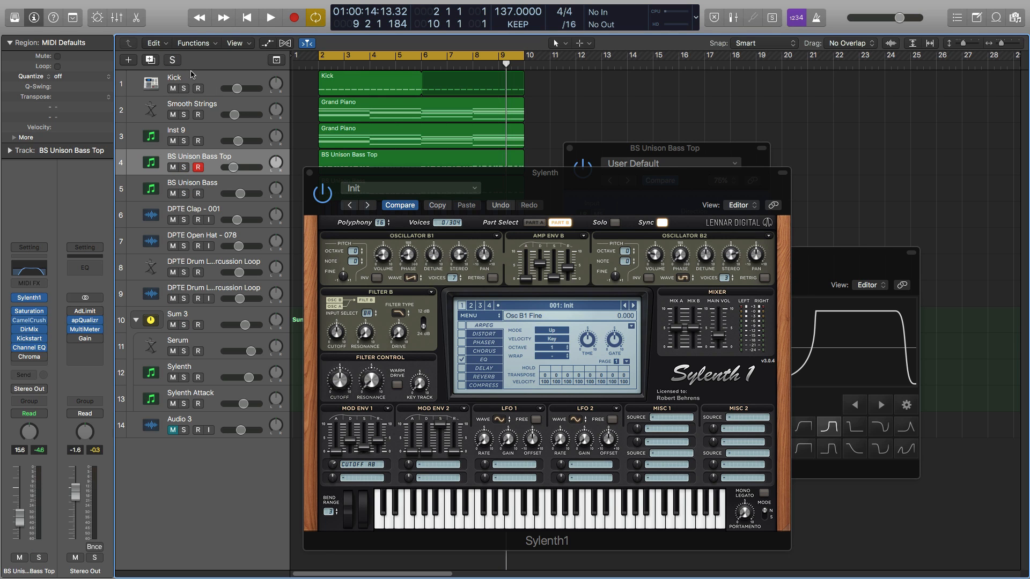
{"action": "key", "text": "space"}
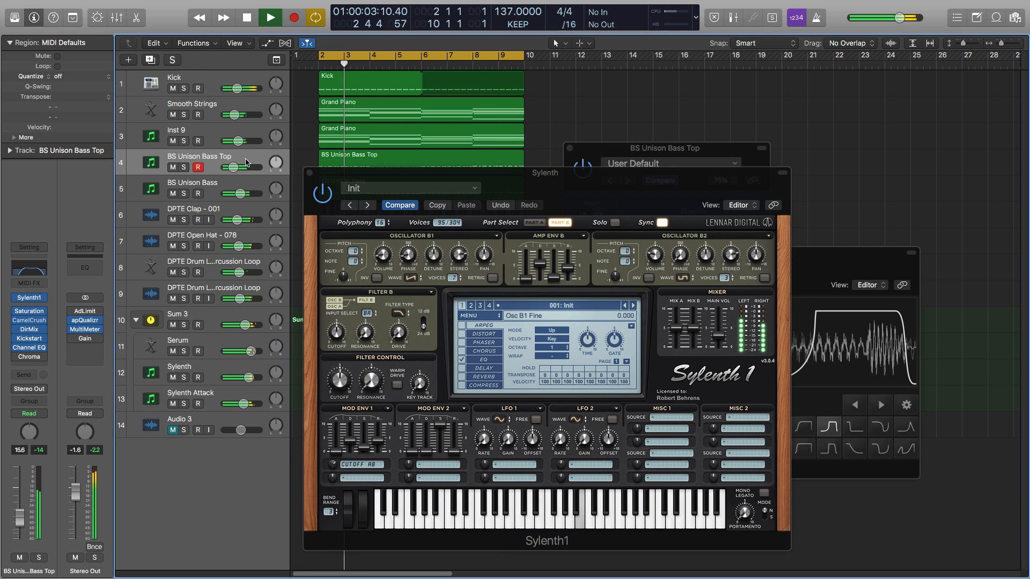